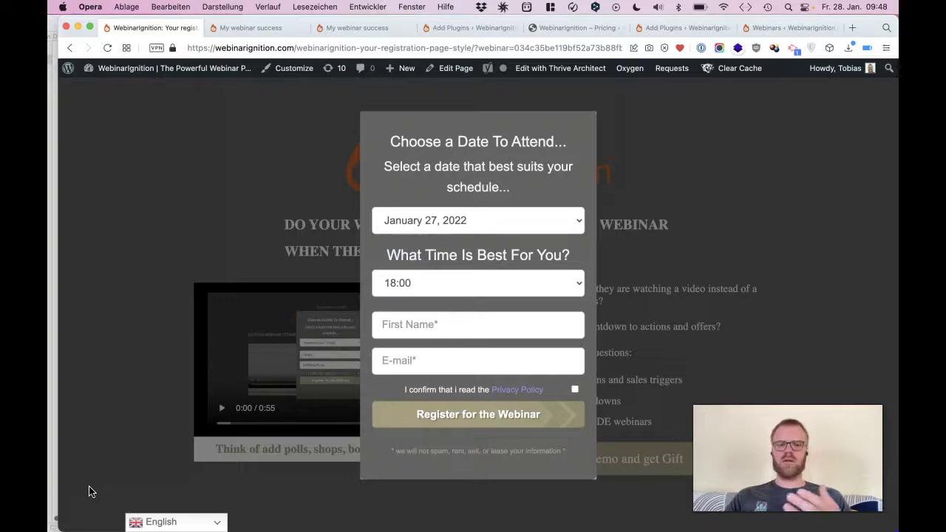
Step: Review the registration form on the Evergreen Demo & Gift page, closing and reopening its popup before dismissing it
click(383, 141)
drag(383, 142, 481, 460)
click(484, 466)
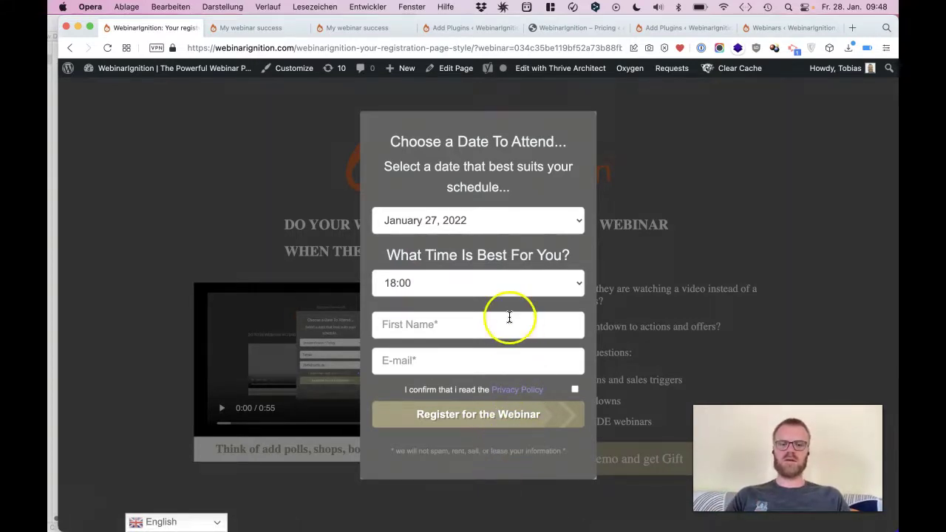
click(618, 300)
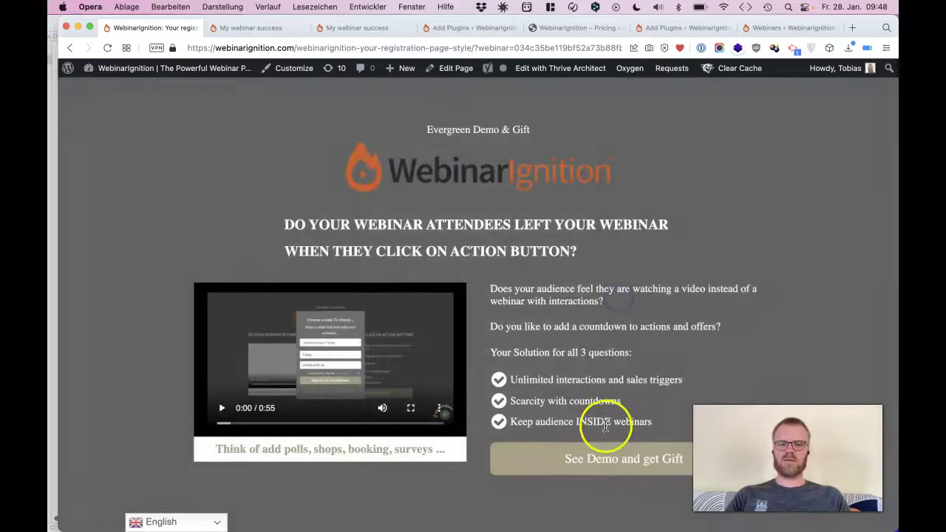
click(597, 454)
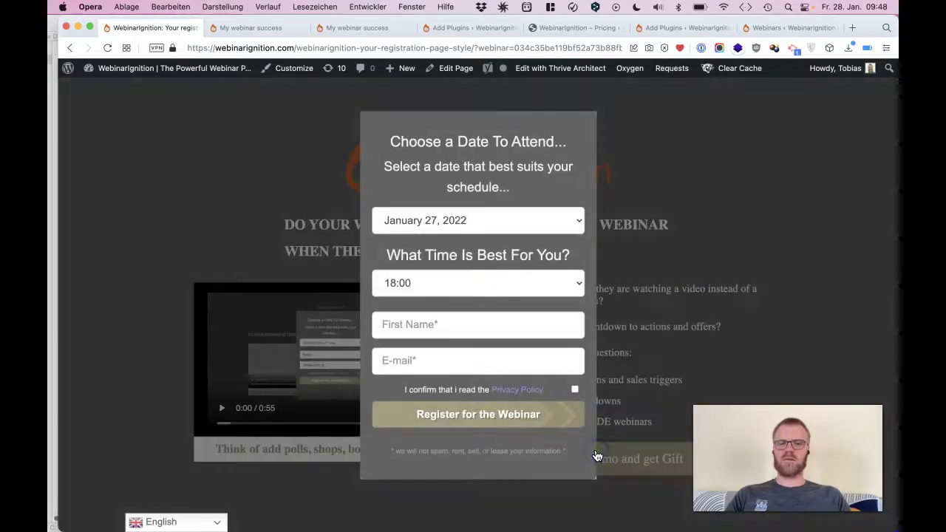
click(625, 237)
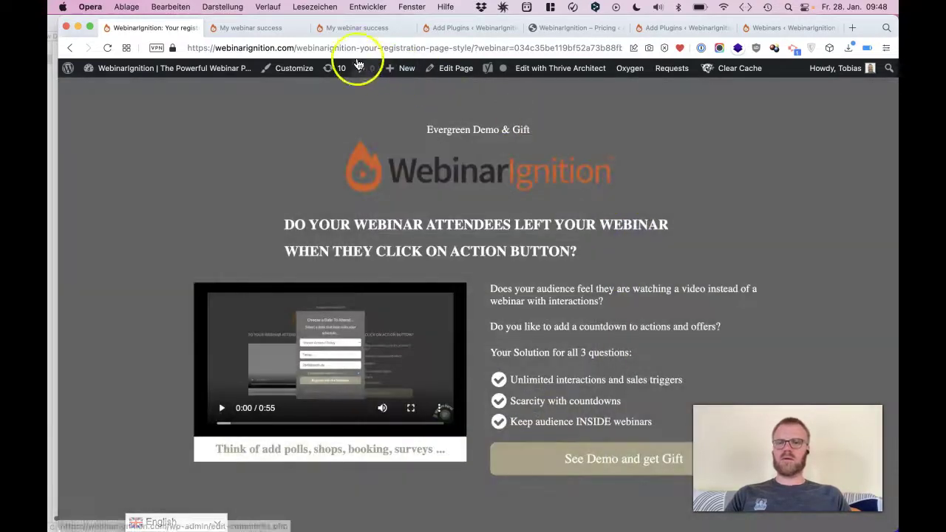
Step: View the My webinar success registration page, then open its webinar room preview and play the webinar video
click(287, 31)
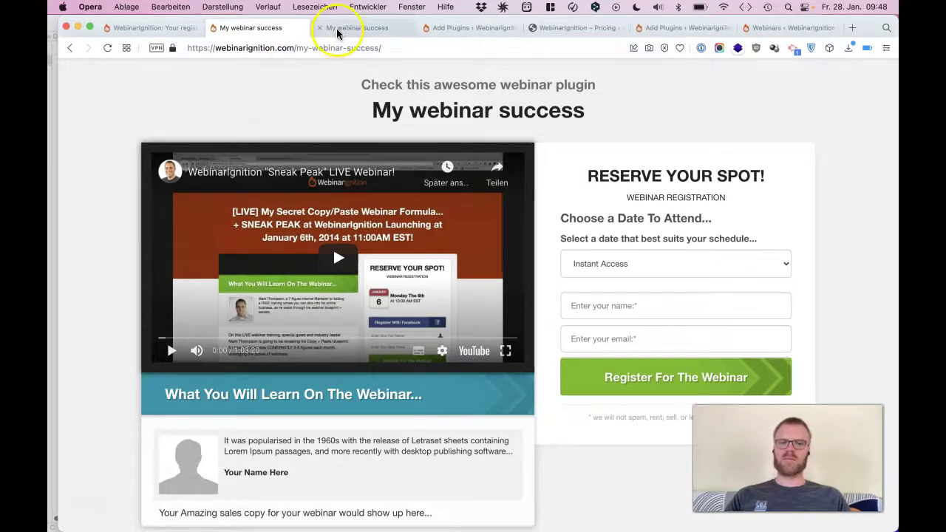
mouse_move(336, 31)
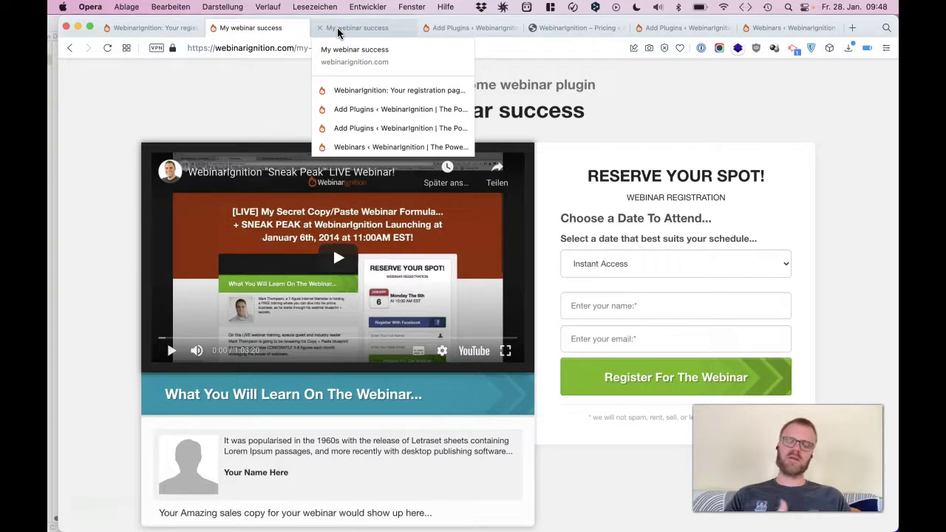
click(337, 30)
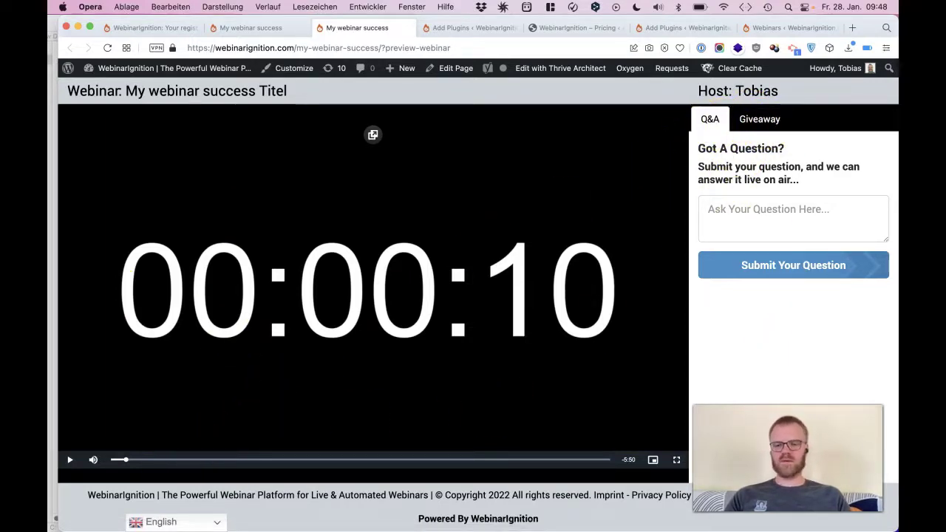
click(69, 460)
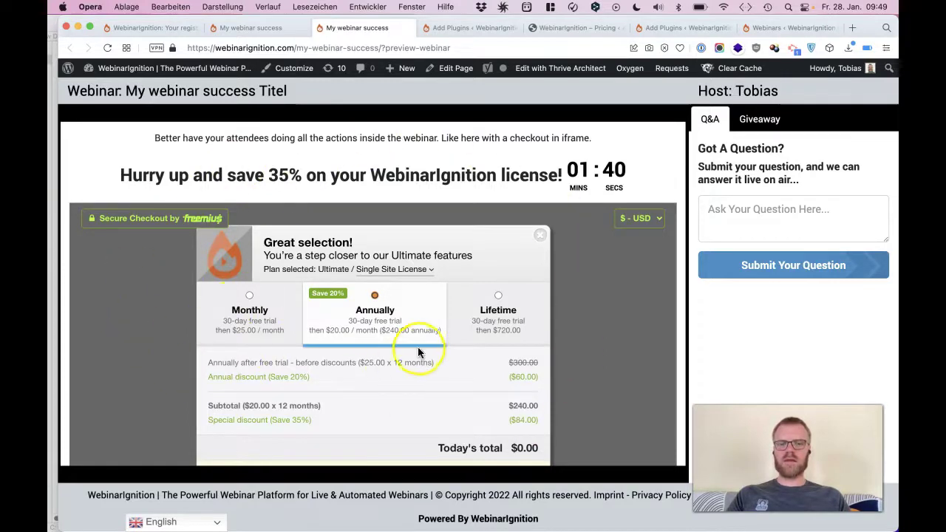
Step: Examine the embedded checkout offer in the webinar room, from the plan choices down to the payment fields
scroll(420, 348, down, 1)
scroll(420, 352, up, 1)
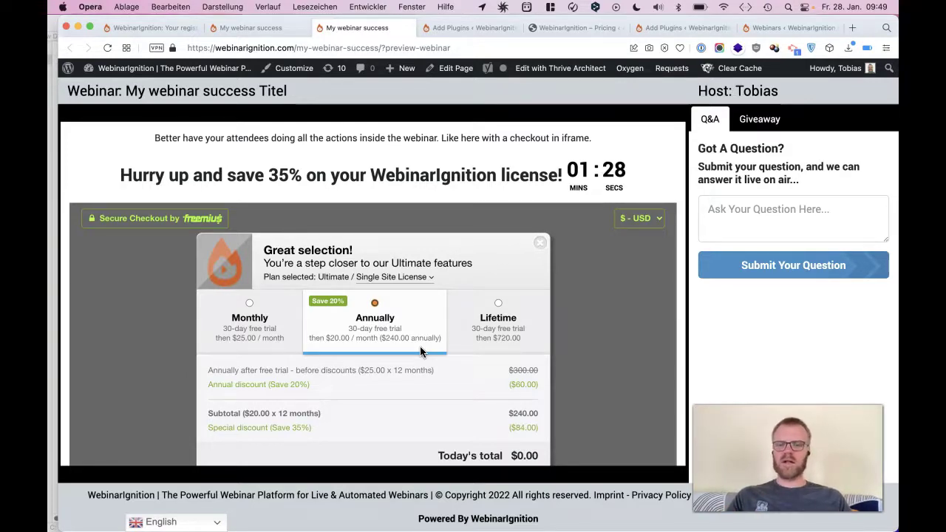
scroll(420, 347, down, 3)
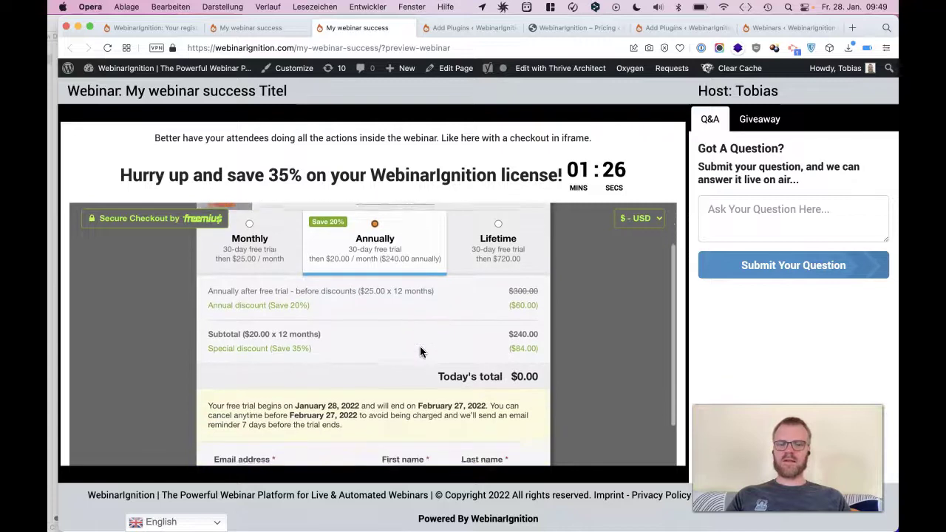
scroll(420, 351, down, 5)
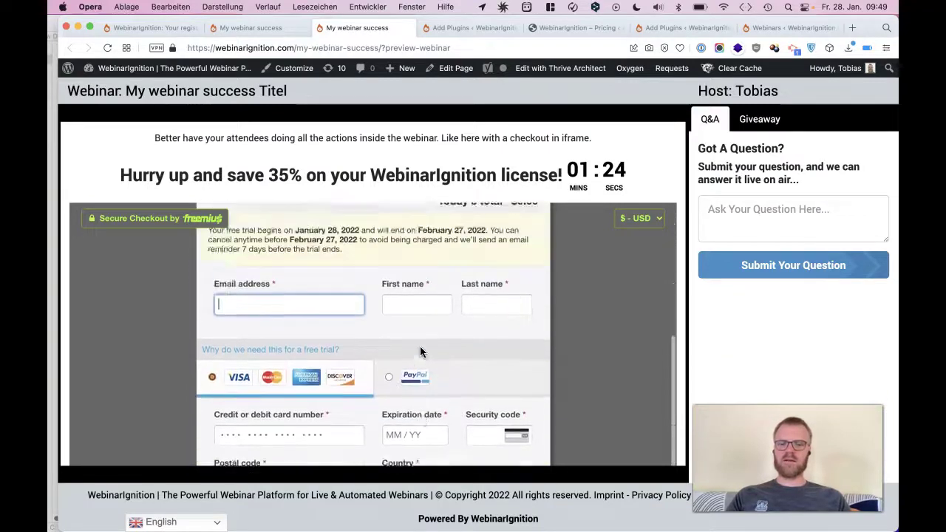
scroll(420, 346, up, 8)
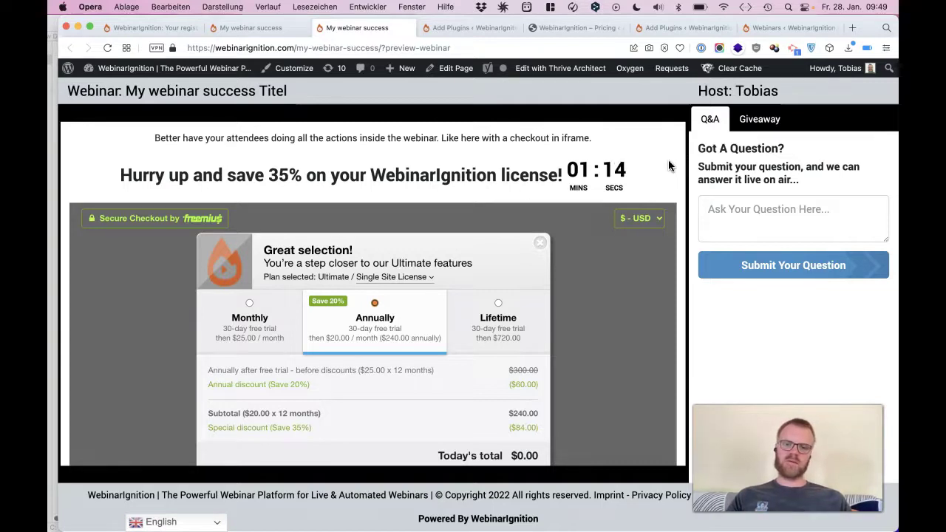
scroll(551, 281, down, 4)
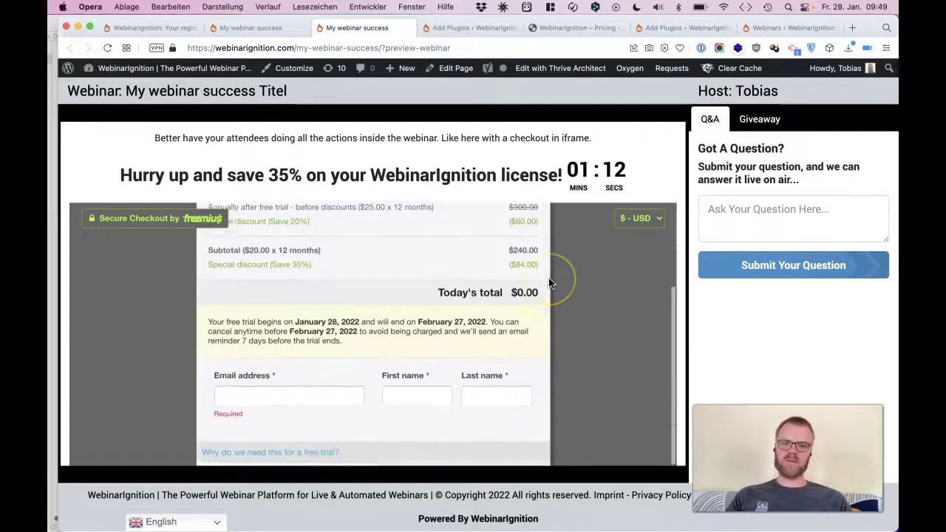
scroll(551, 281, down, 2)
scroll(551, 281, up, 6)
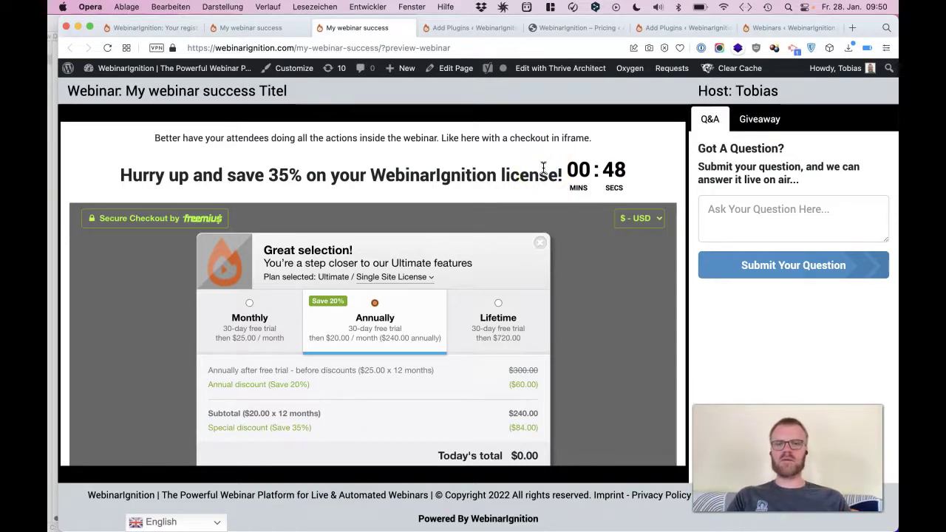
Step: Look up WebinarIgnition in the "webinar" plugin search results and view its pricing page on the demo site
click(492, 28)
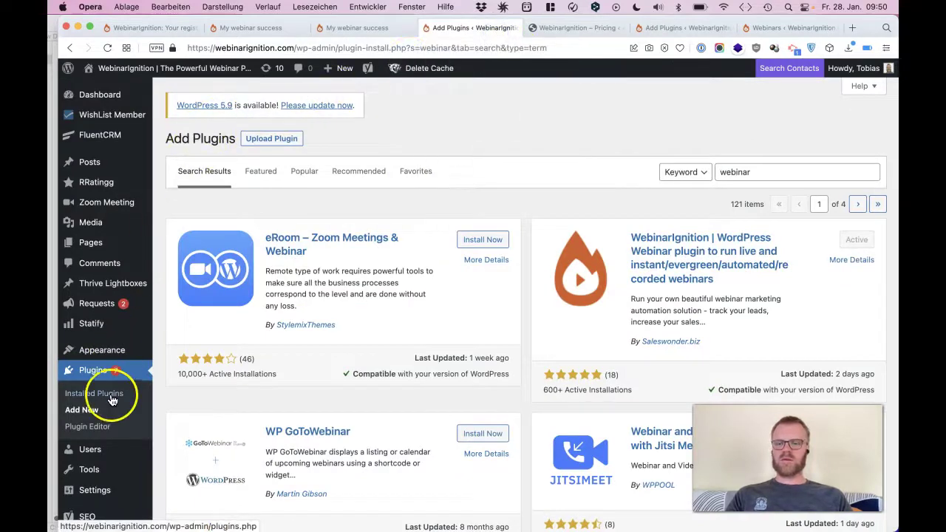
double_click(784, 175)
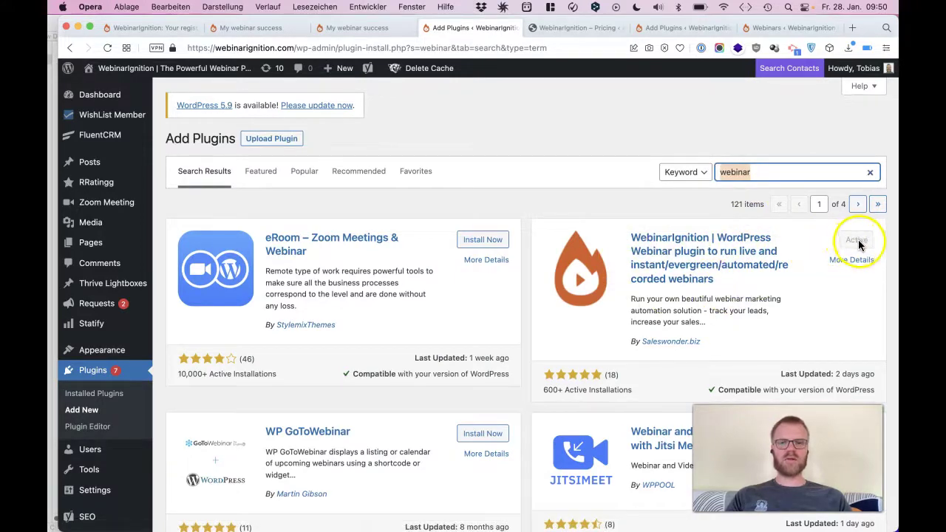
click(579, 33)
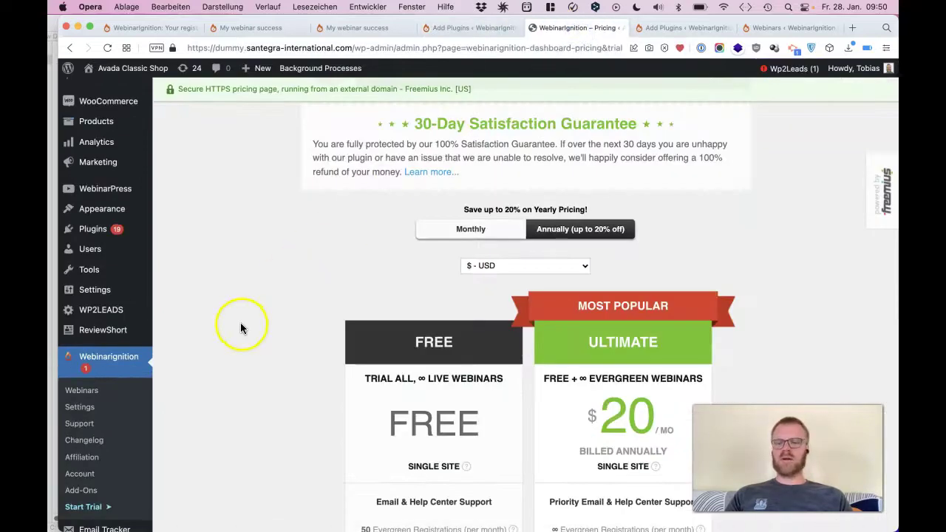
Step: Open the WebinarIgnition Support page, look over its help categories and open the live chat widget
scroll(155, 415, down, 2)
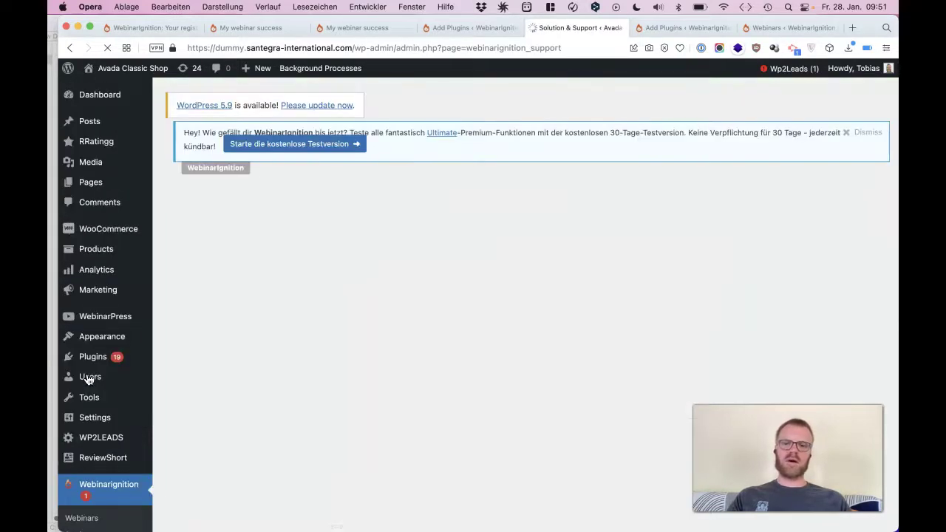
scroll(509, 341, down, 4)
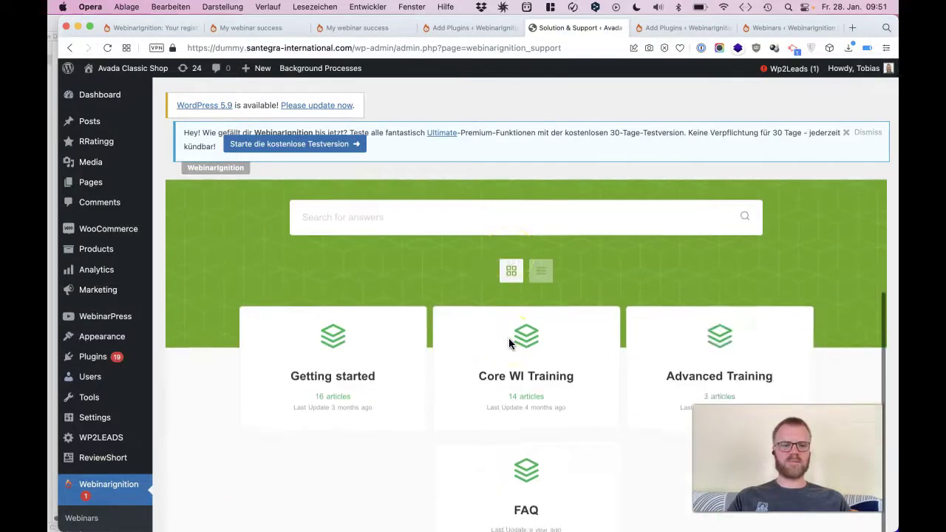
scroll(635, 319, down, 5)
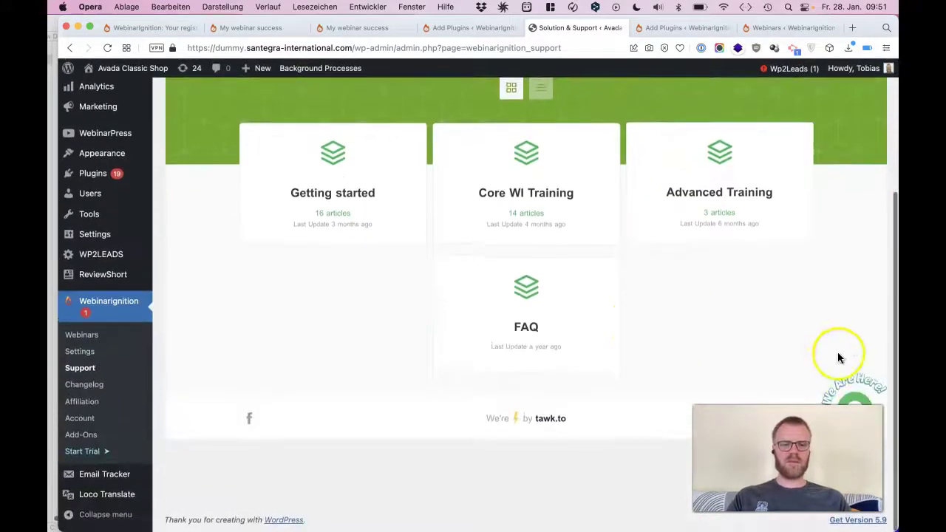
click(851, 388)
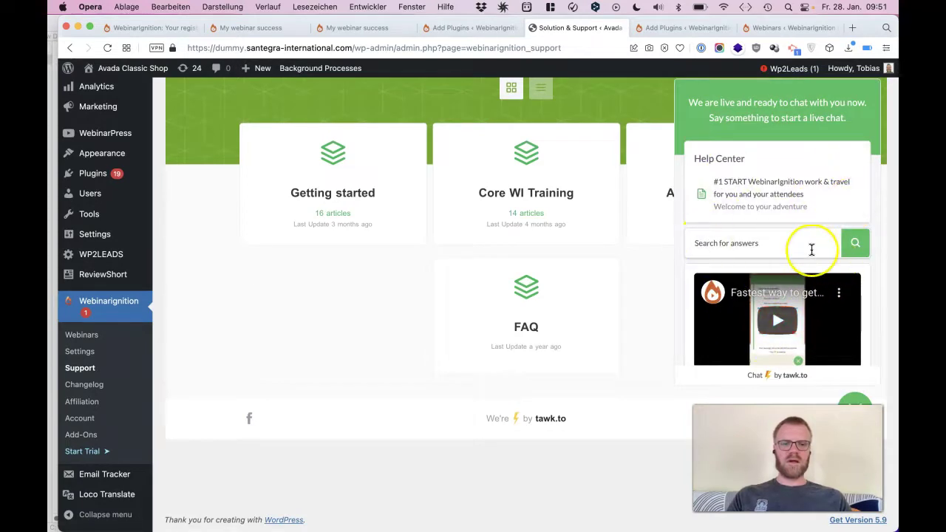
Step: Search the help center for "cta" and open the article on boosting sales with multiple call-to-actions in the webinar room
scroll(811, 248, up, 4)
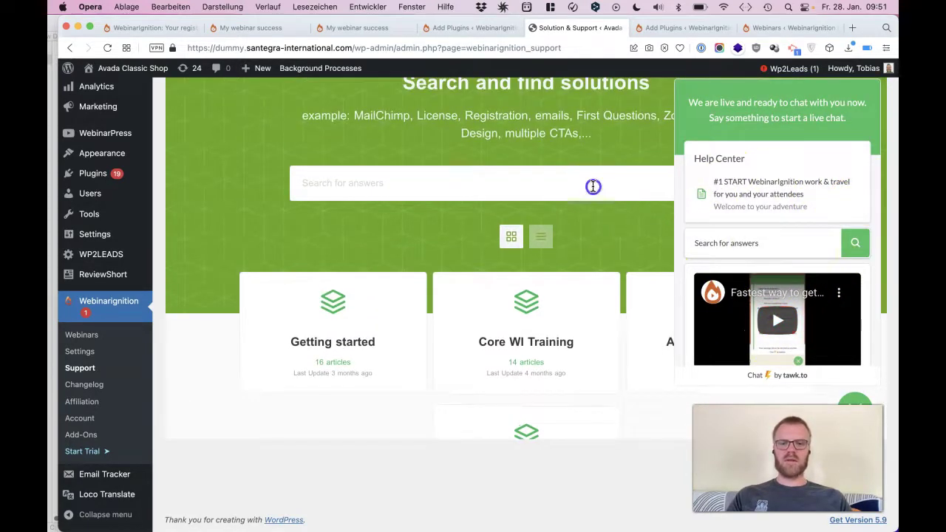
click(593, 186)
text(cta)
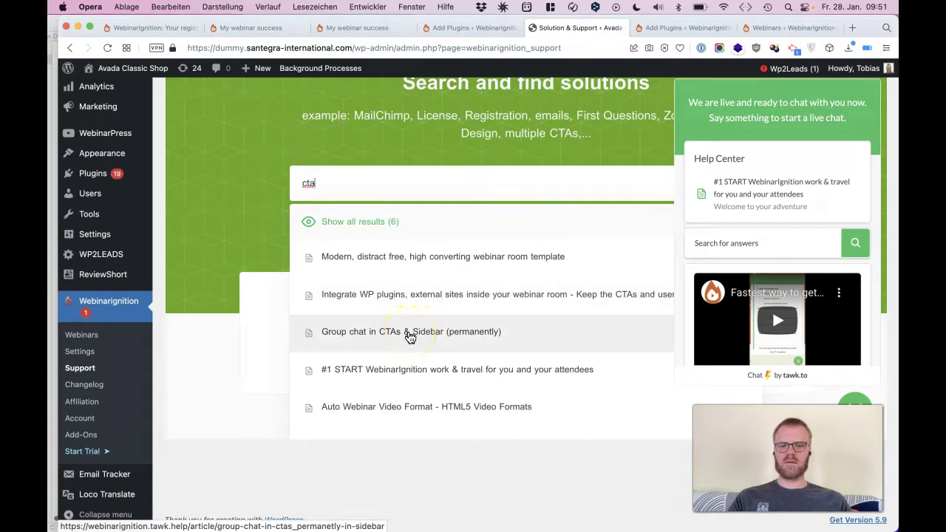
scroll(410, 336, down, 1)
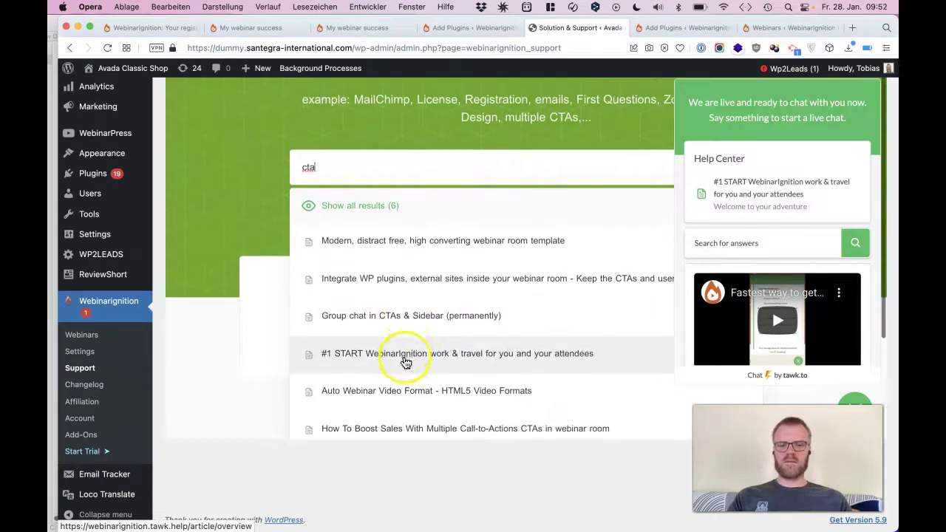
scroll(397, 425, down, 1)
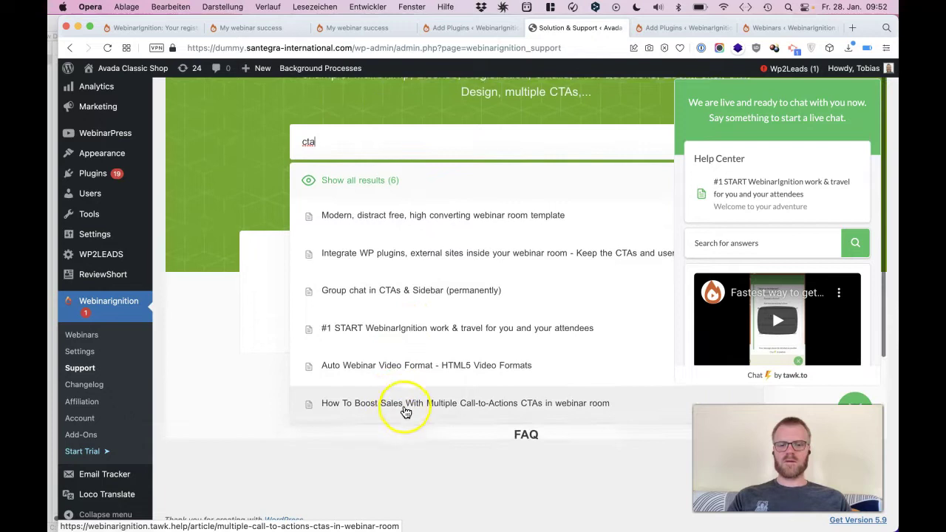
click(406, 404)
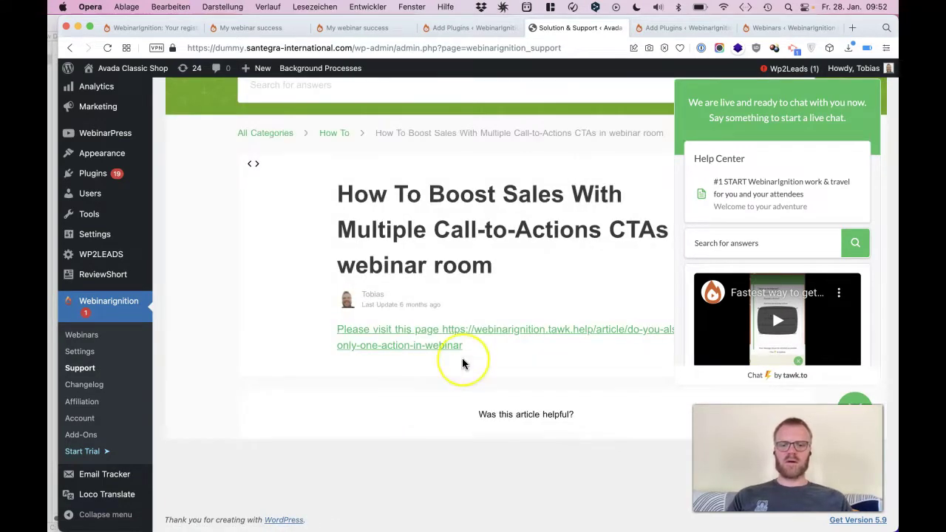
Step: Follow the article's link to the WP plugin integration guide and view its CTA mind map and video
scroll(462, 358, down, 1)
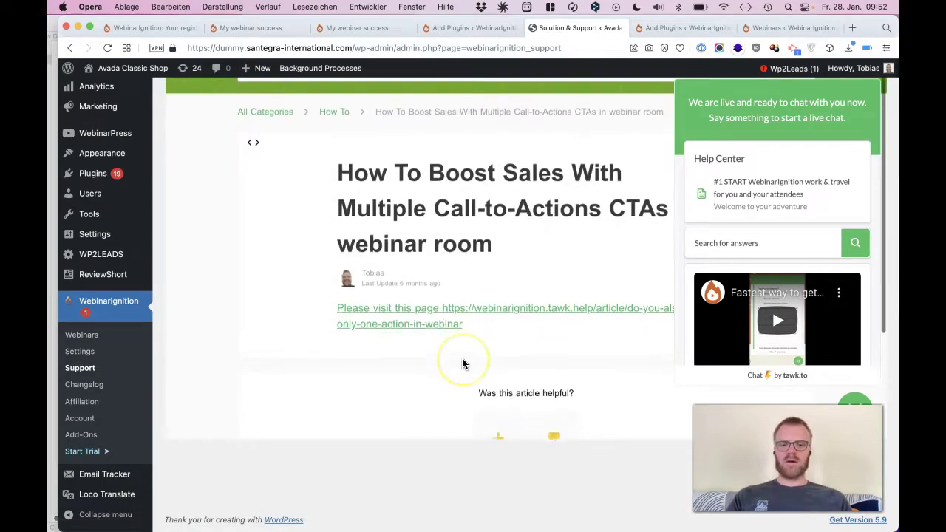
click(482, 312)
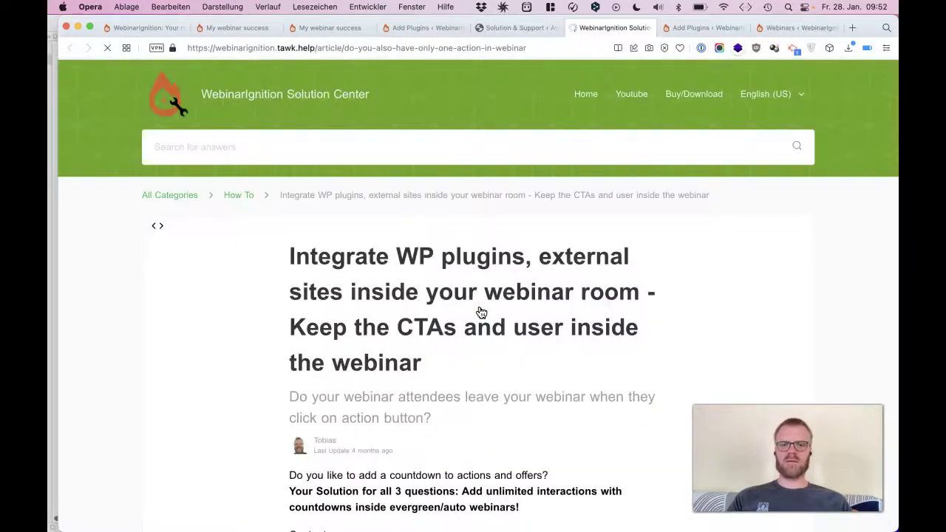
scroll(481, 313, down, 10)
scroll(482, 312, down, 6)
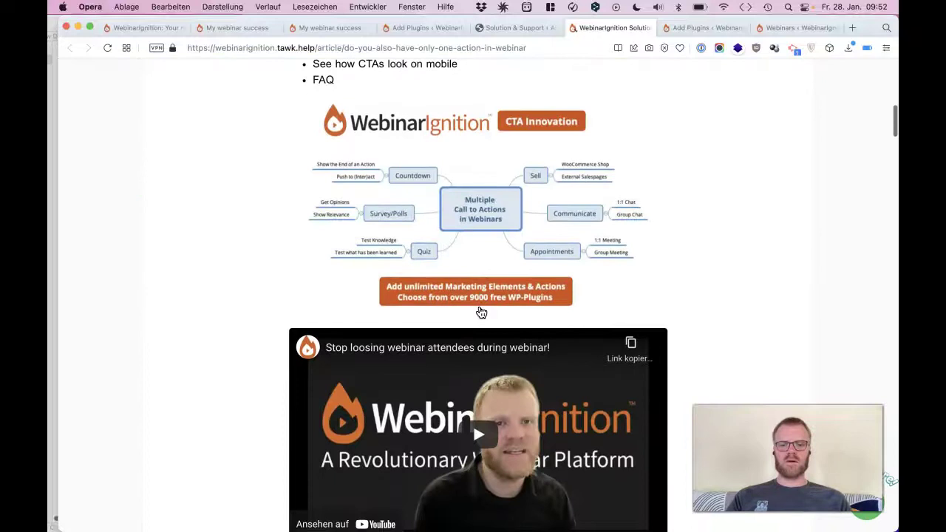
scroll(481, 313, up, 2)
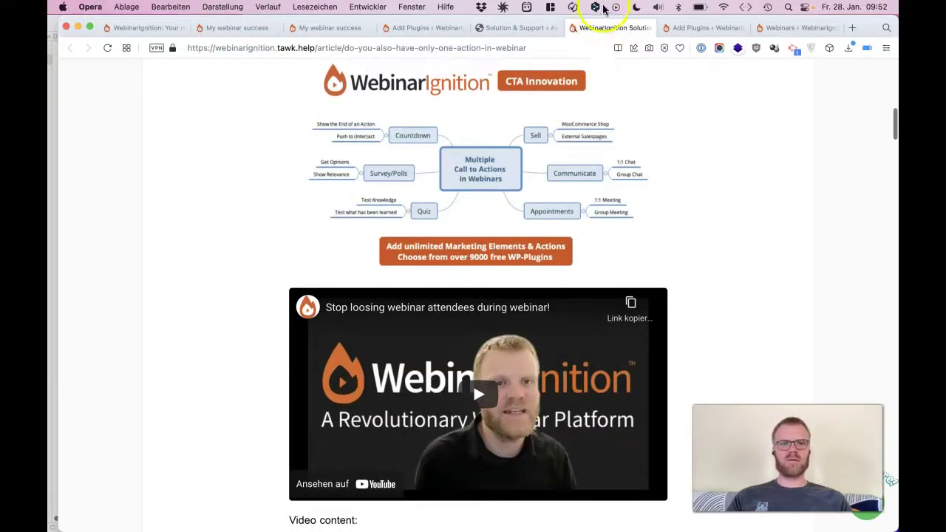
Step: View the Big File Uploads plugin in the "tuxedo" plugin search results
click(693, 30)
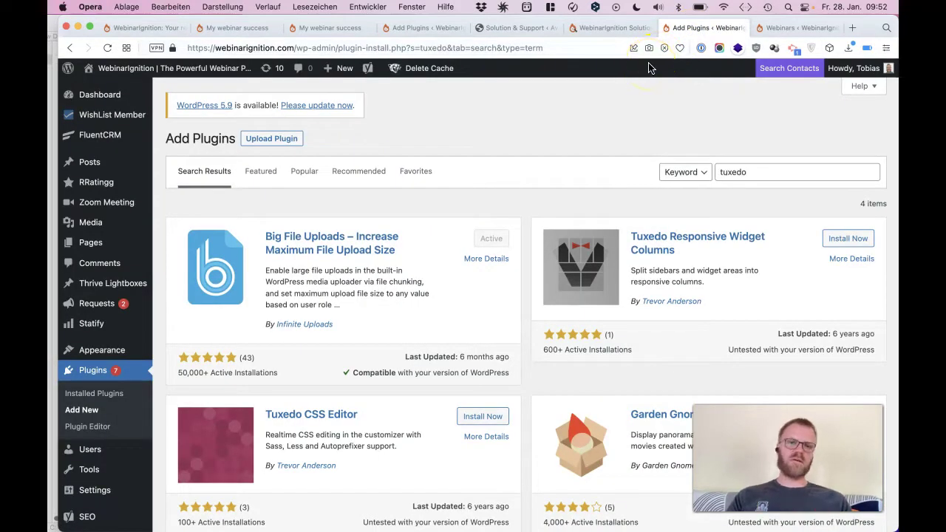
click(795, 173)
double_click(792, 172)
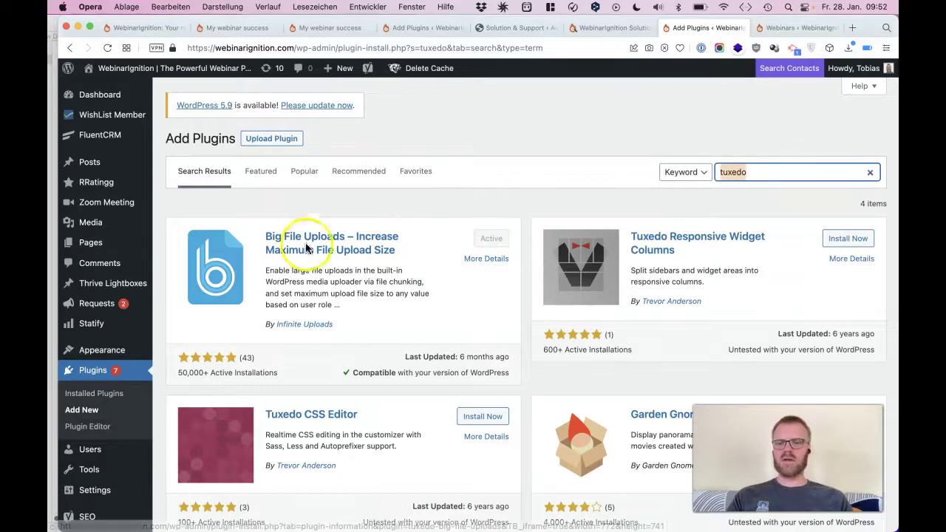
click(429, 206)
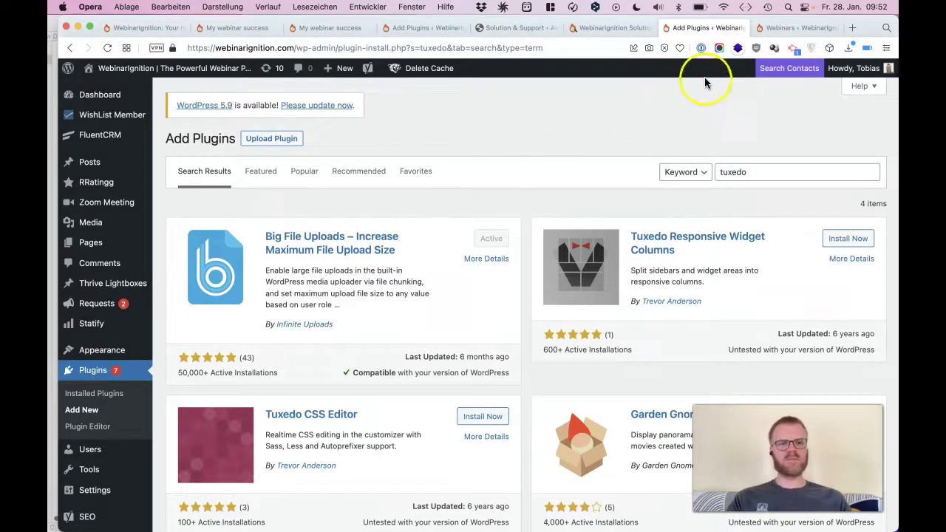
Step: Open the WebinarIgnition Webinars dashboard and switch to the BBEdit notes listing the webinar requirements
click(787, 28)
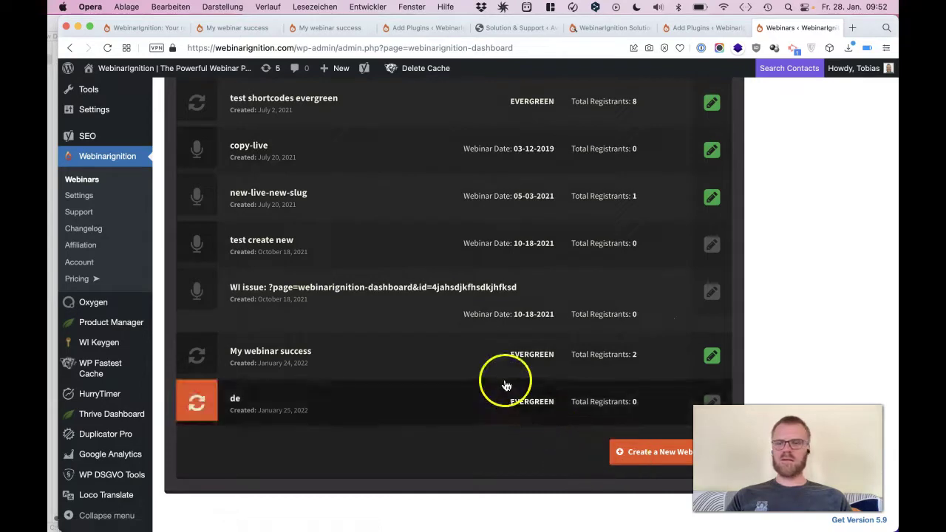
key(super+Tab)
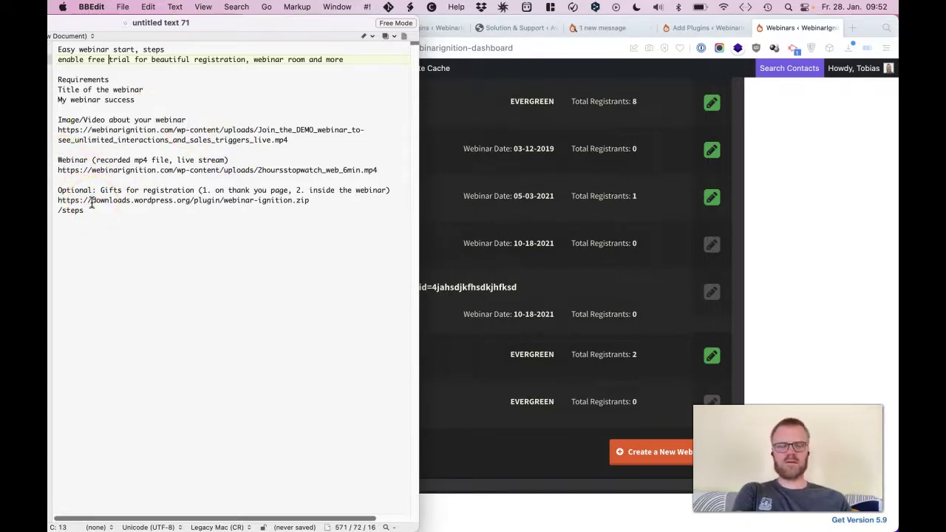
Step: Switch back to the Opera browser, start creating a new webinar and choose NEW :: Evergreen Webinar as its type
click(806, 204)
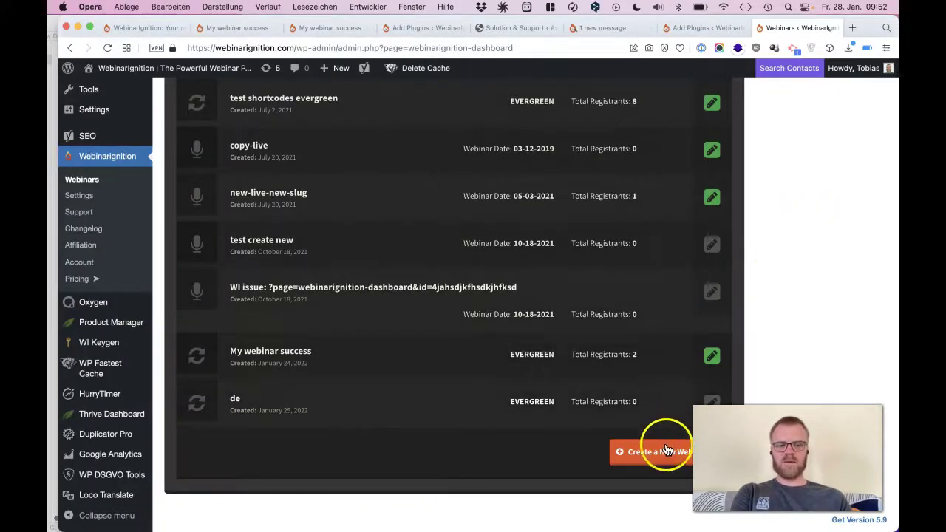
click(665, 452)
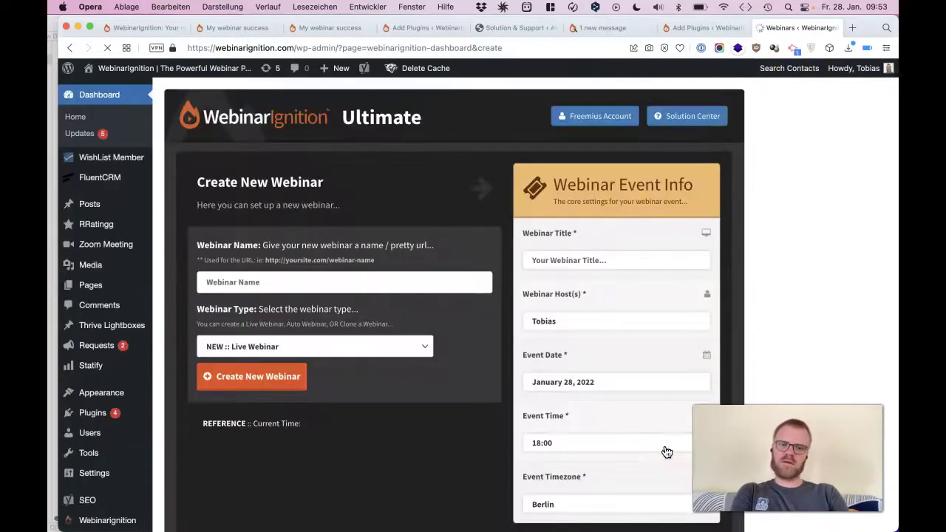
click(415, 347)
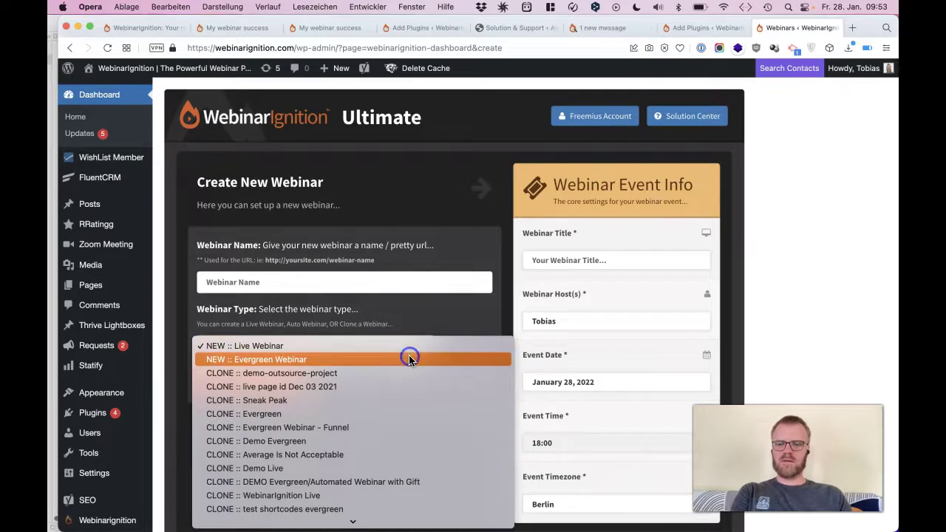
click(410, 359)
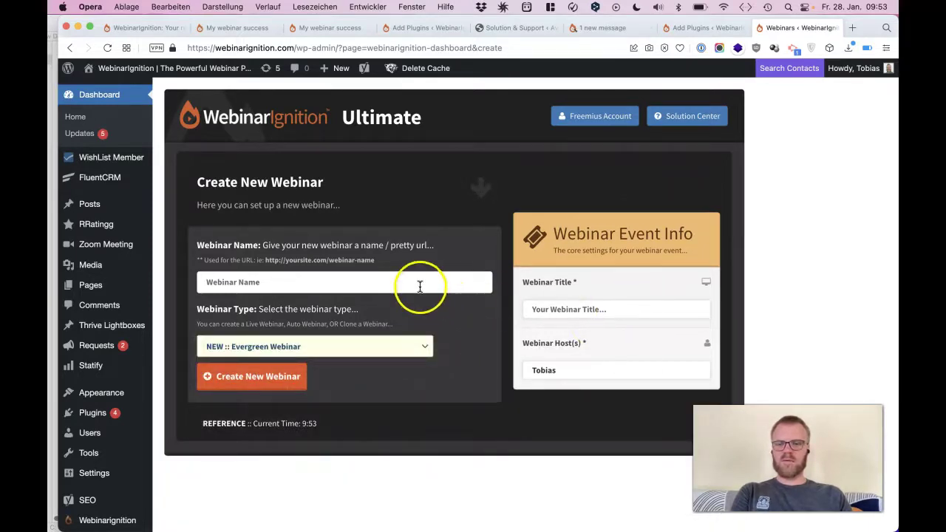
Step: Copy "My webinar success" from the BBEdit notes and enter it as the webinar name in Opera
click(53, 159)
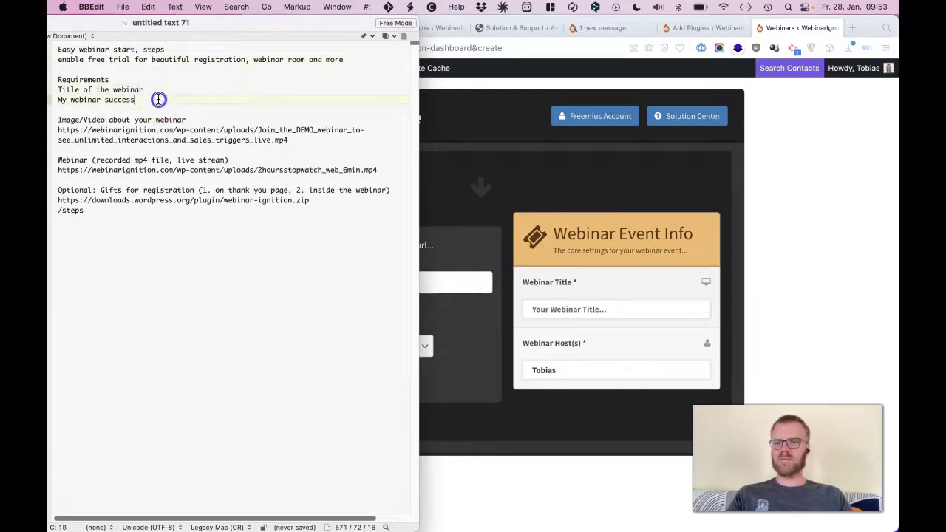
drag(154, 99, 56, 98)
key(super+c)
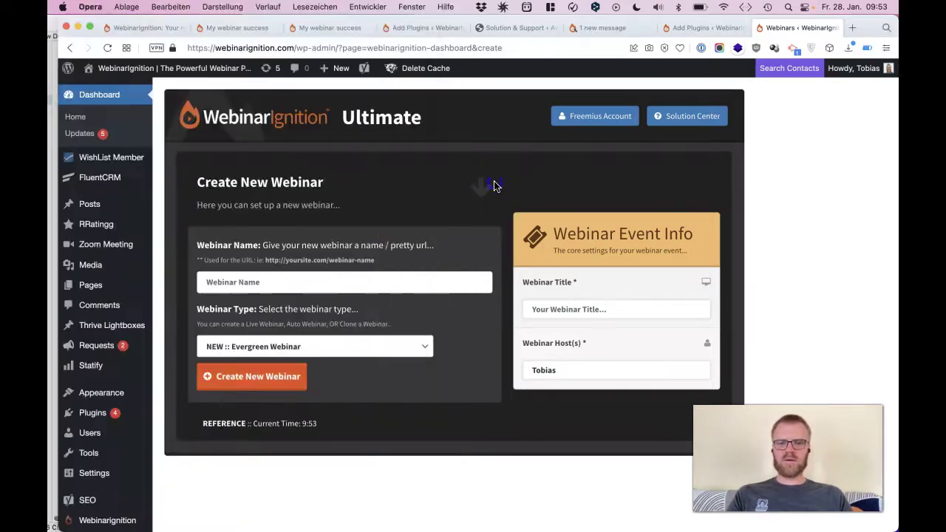
click(492, 184)
click(327, 284)
key(super+v)
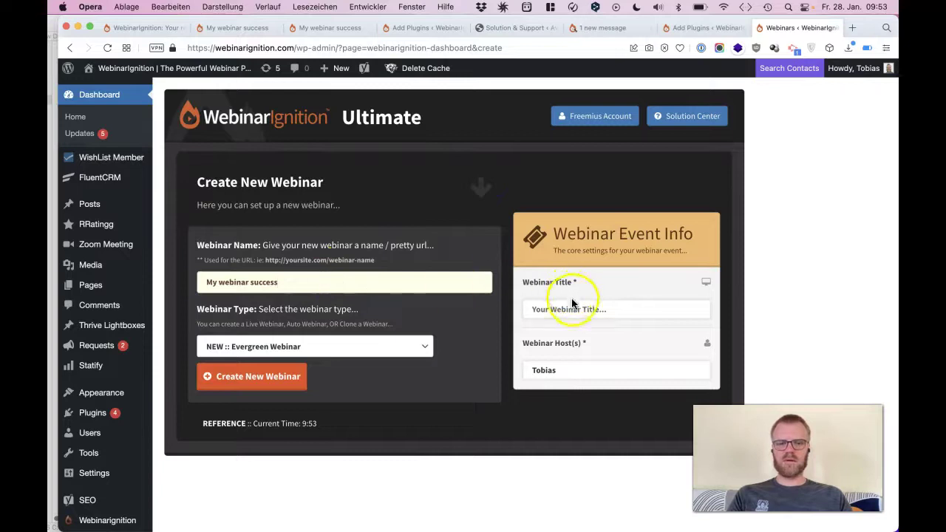
Step: Set the webinar title to "My webinar success title" and create the new webinar
click(570, 305)
key(super+v)
text(ti)
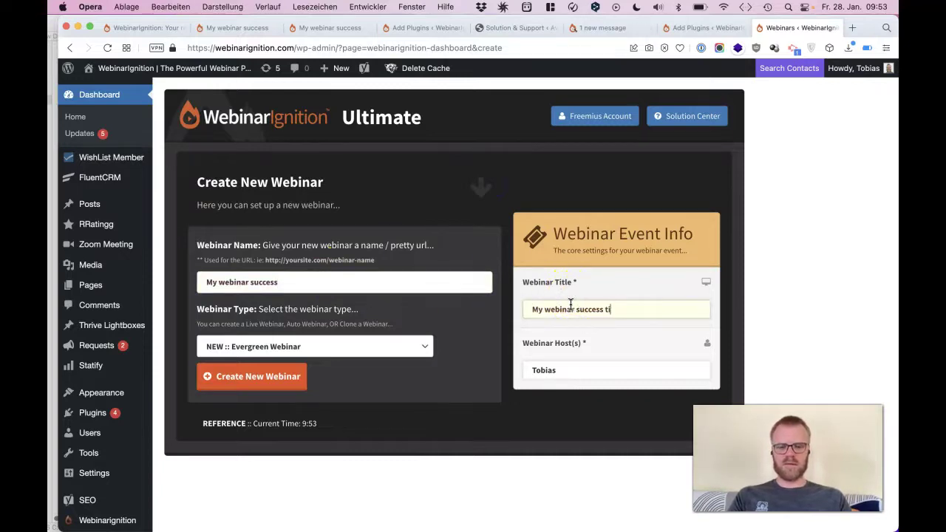
text(tle)
click(301, 384)
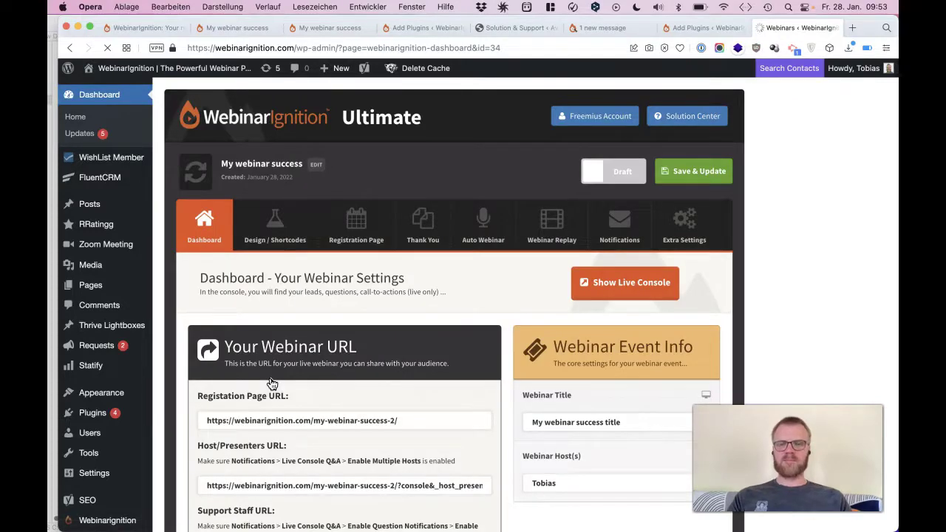
Step: Open the registration page's CTA Area - Video / Image Settings at the Video Embed Code field
click(355, 220)
scroll(363, 227, down, 1)
scroll(362, 227, down, 5)
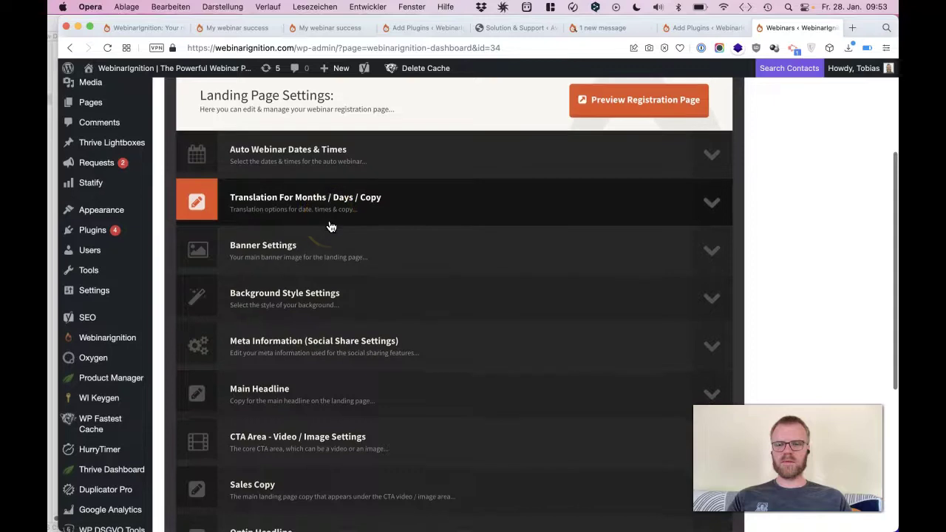
scroll(332, 227, down, 3)
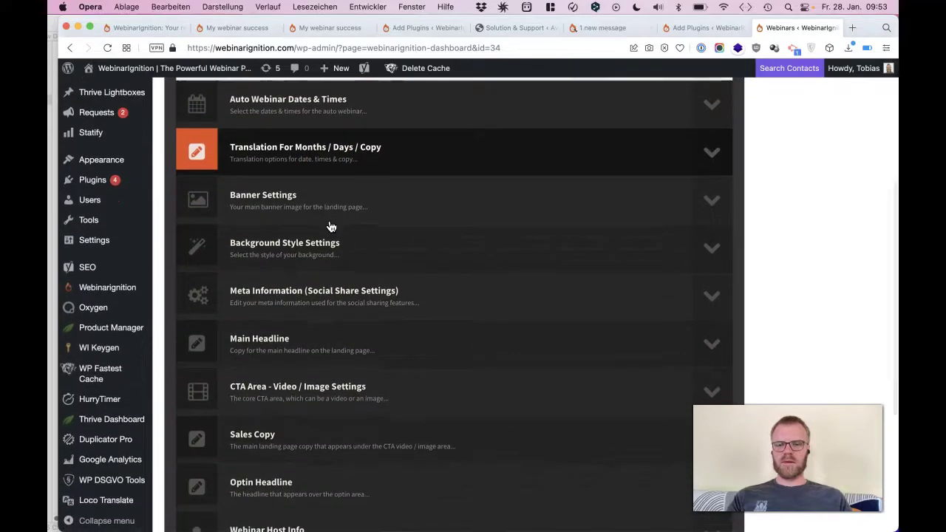
click(321, 248)
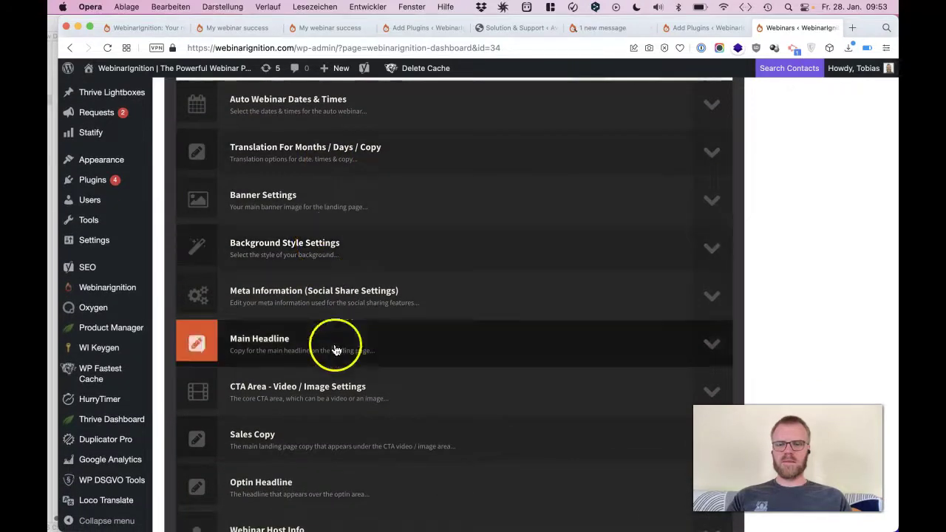
click(323, 390)
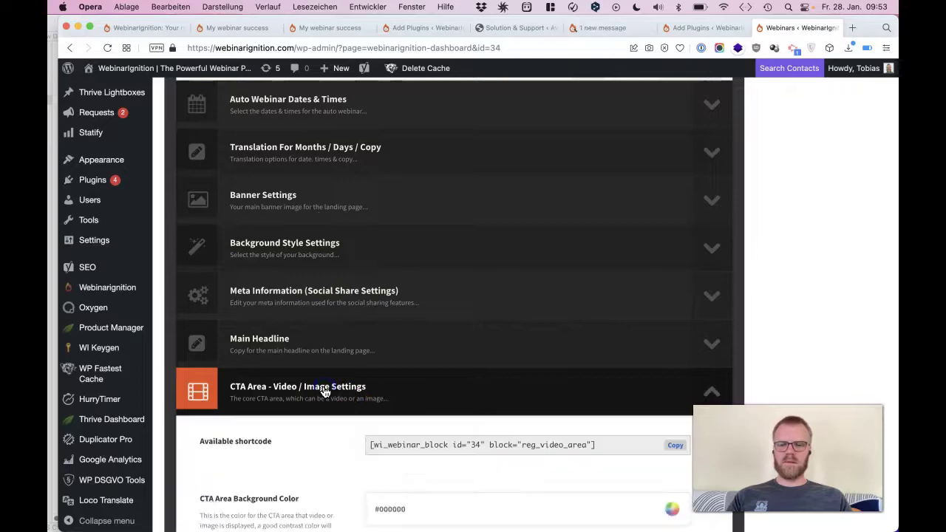
scroll(324, 392, down, 5)
scroll(325, 392, down, 6)
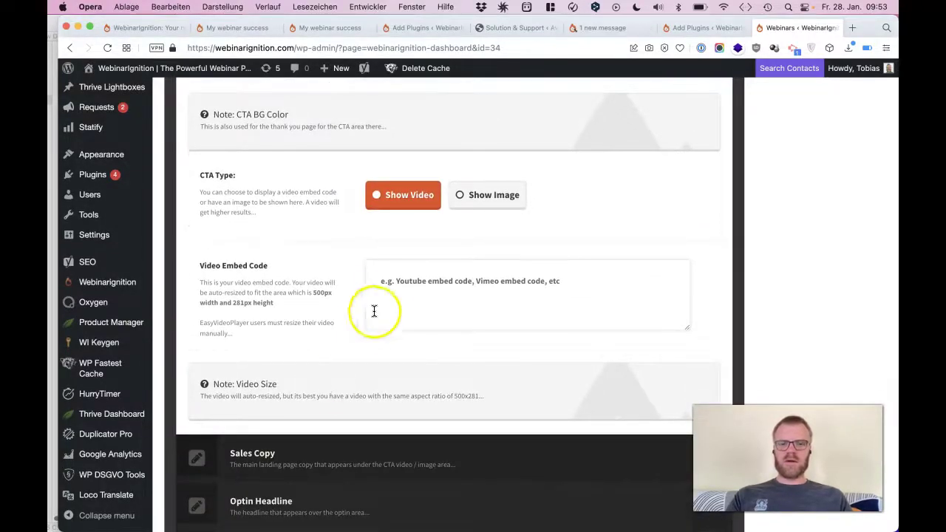
click(386, 295)
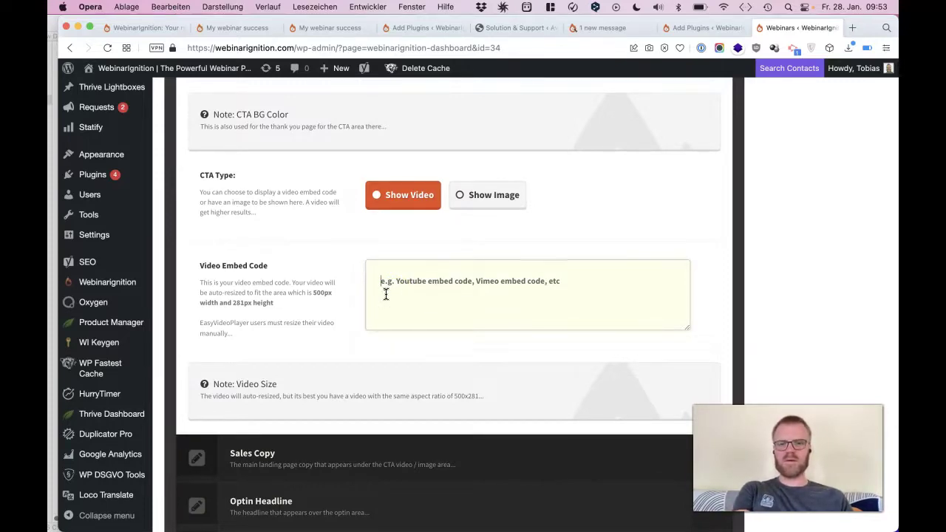
click(443, 247)
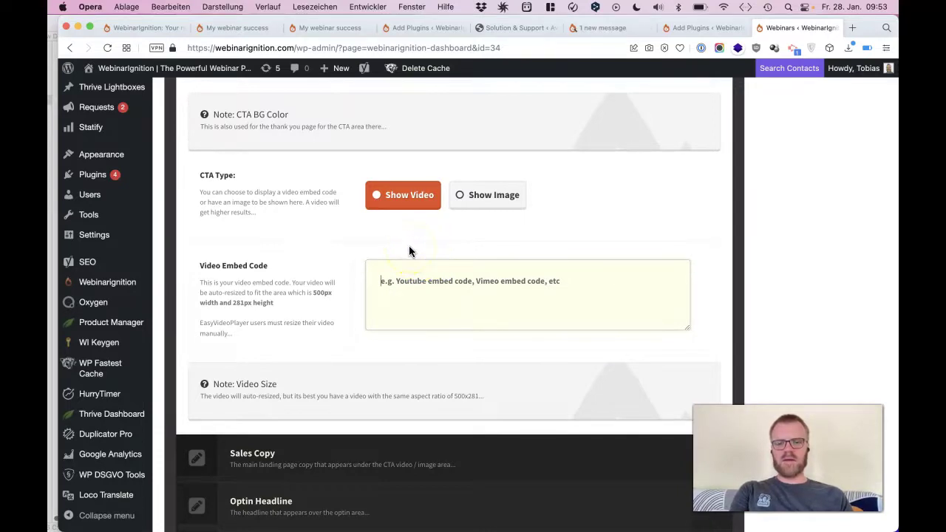
click(419, 277)
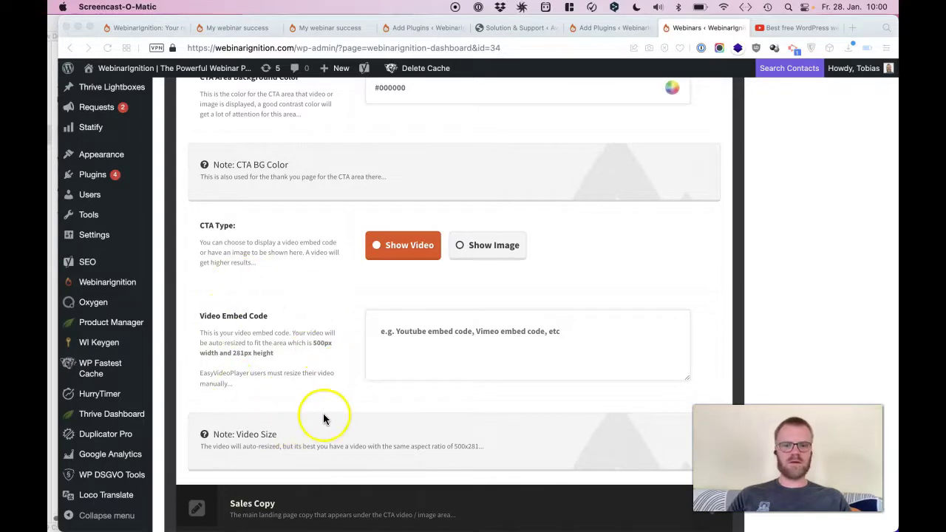
Step: Copy the embed code of the YouTube video "Best free WordPress webinar start with all ultimate features"
click(773, 30)
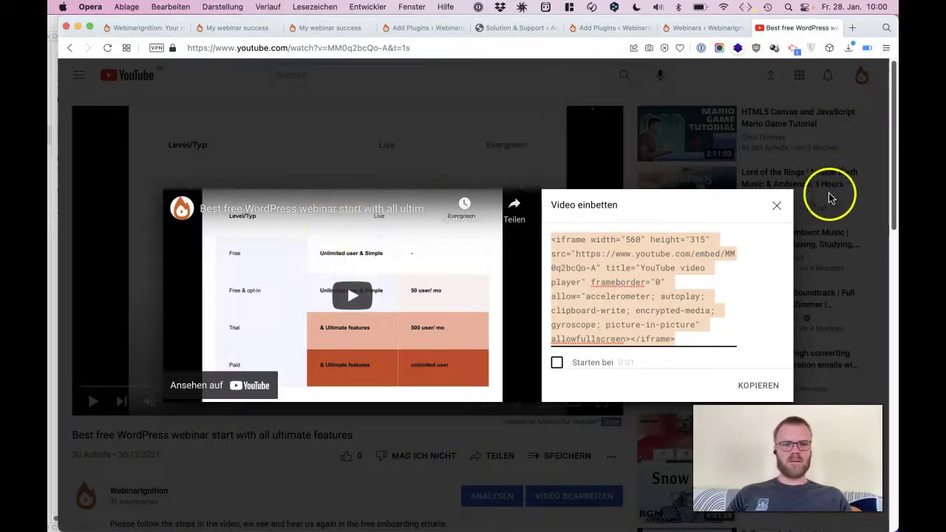
click(777, 204)
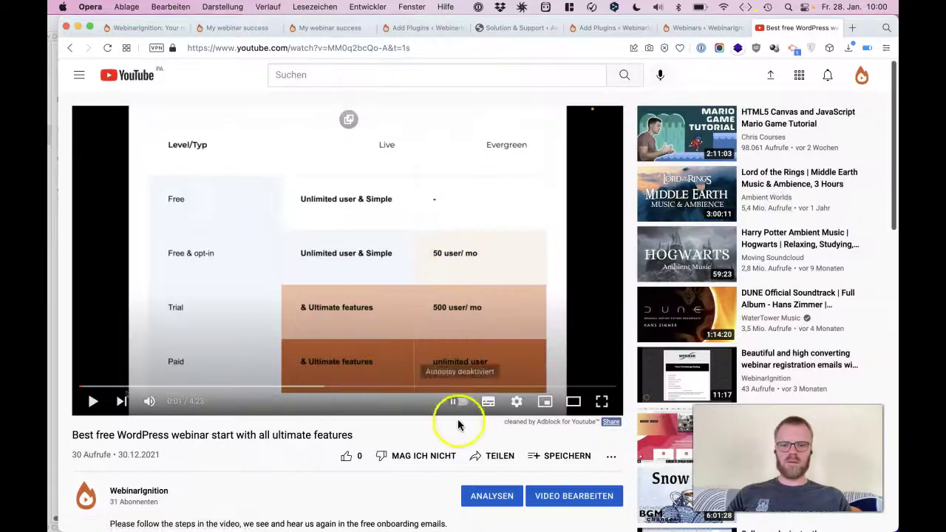
click(475, 458)
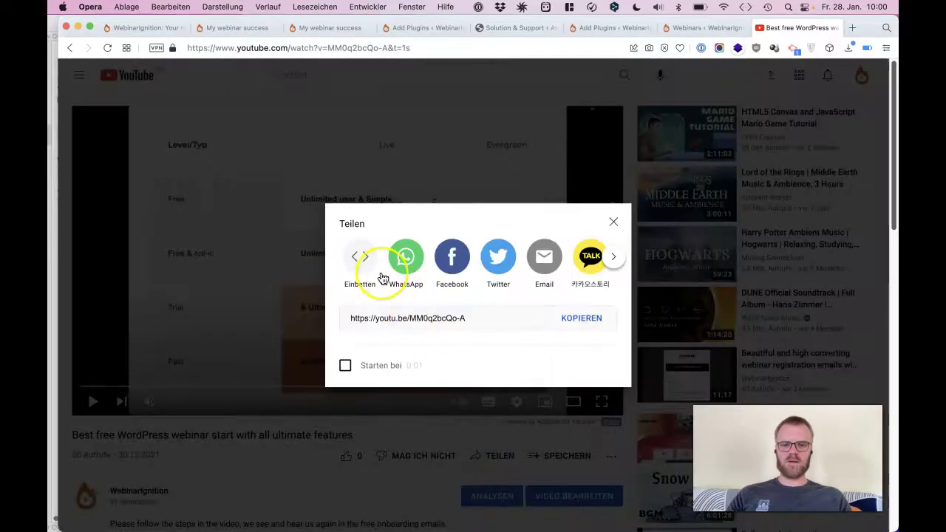
click(368, 263)
click(628, 318)
key(super+c)
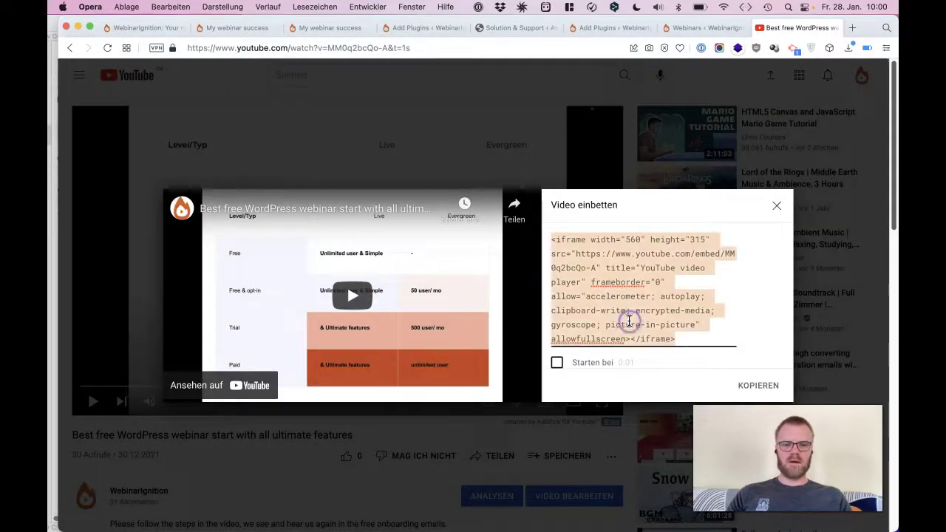
click(777, 205)
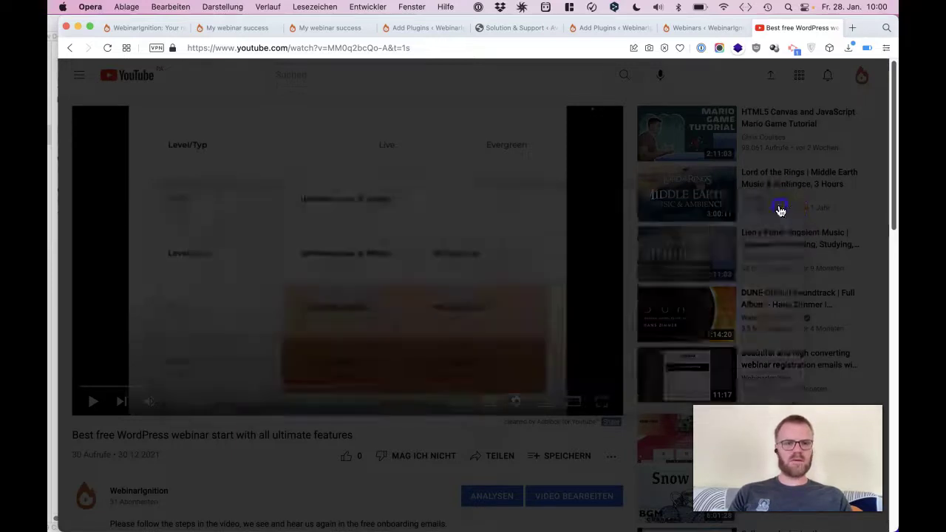
Step: Paste the YouTube iframe code as the CTA area's video embed code and save the webinar
click(760, 28)
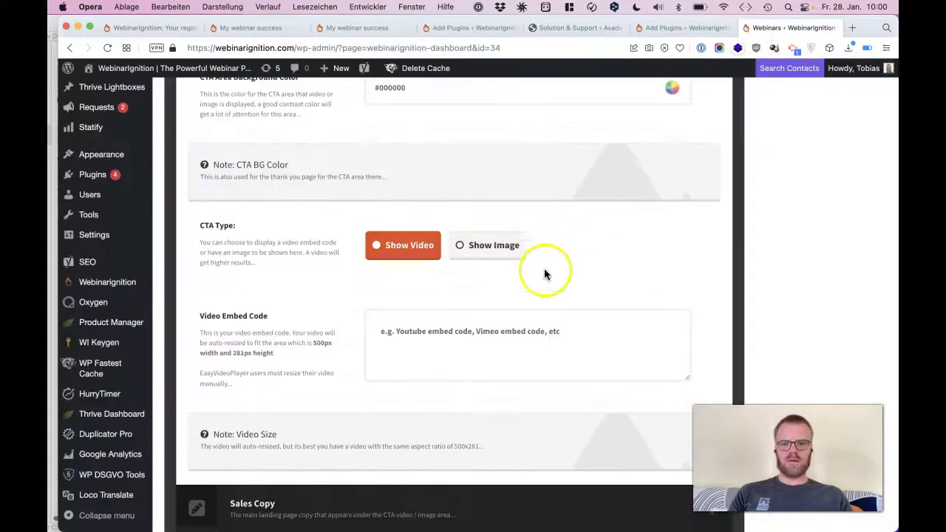
click(522, 330)
key(super+v)
click(528, 284)
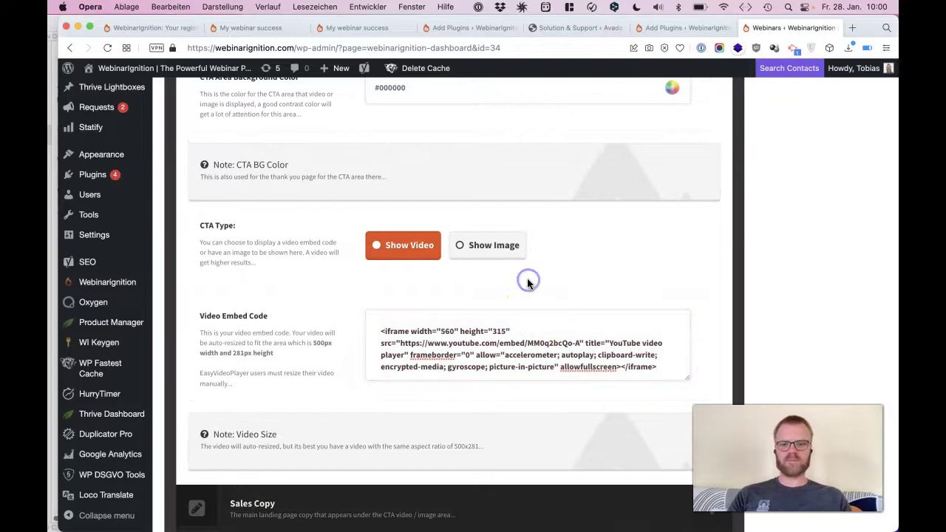
scroll(528, 283, down, 1)
scroll(529, 284, up, 10)
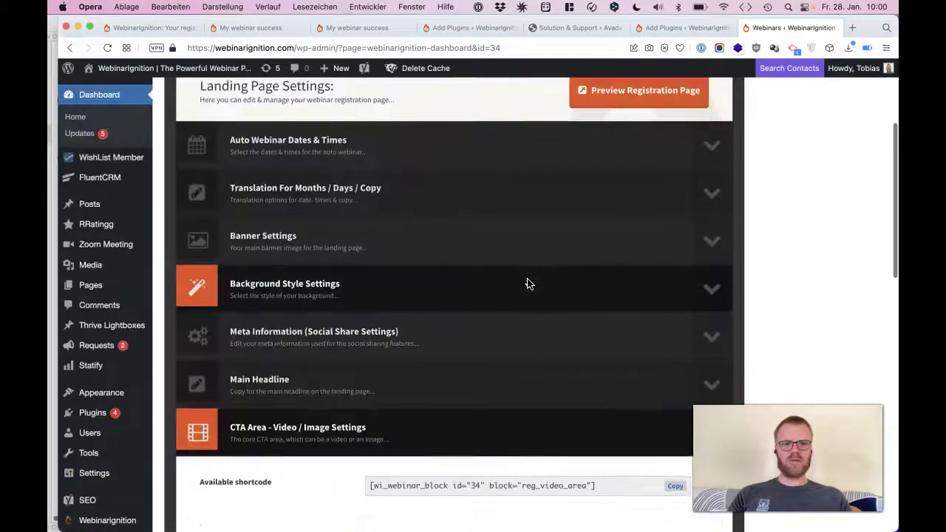
scroll(529, 281, up, 5)
click(675, 172)
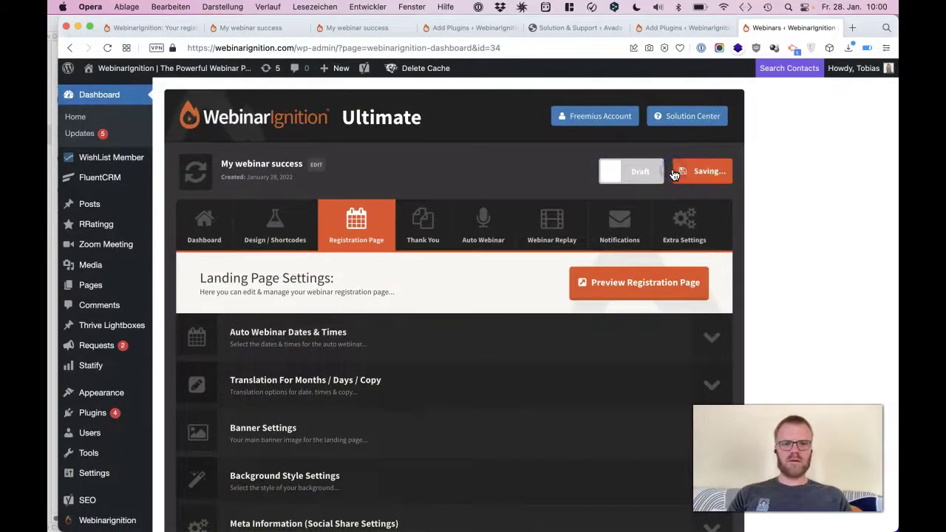
Step: Preview the registration page and view its embedded video and the selectable attendance dates
click(637, 288)
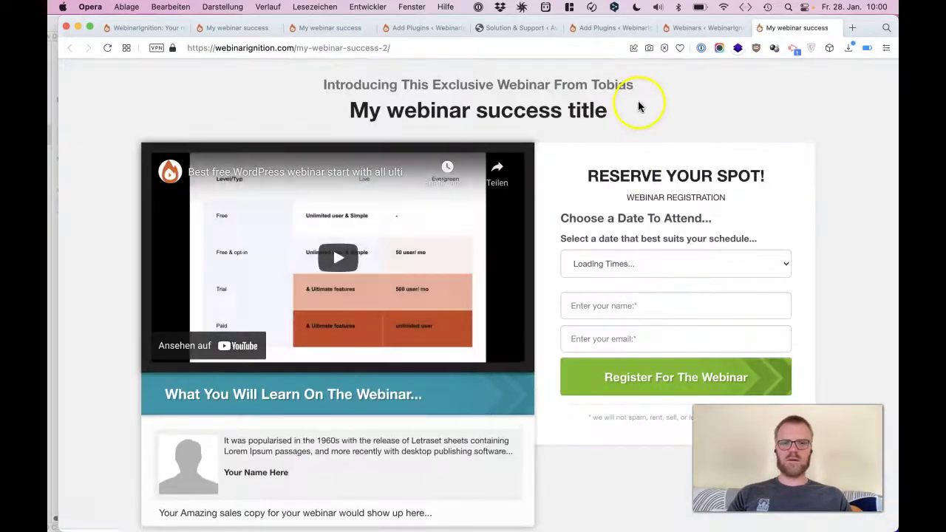
drag(639, 106, 634, 68)
click(636, 90)
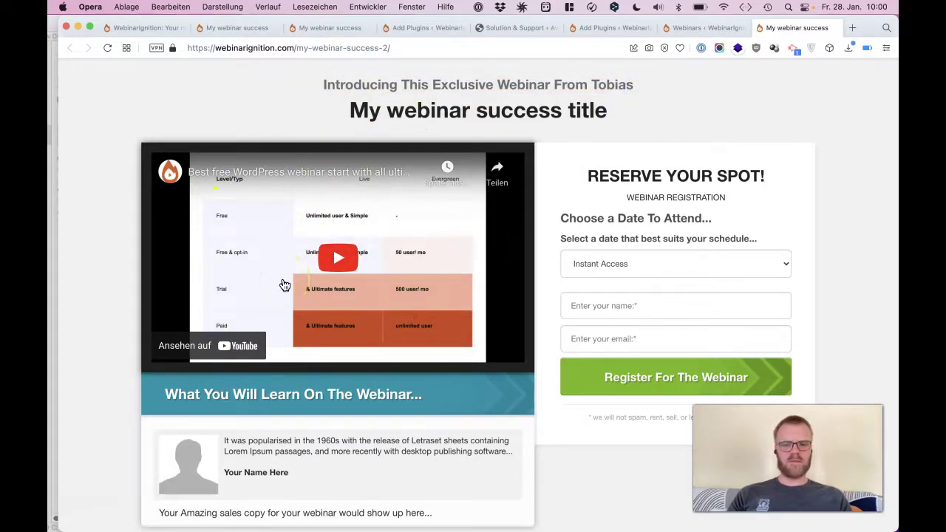
click(626, 263)
click(611, 209)
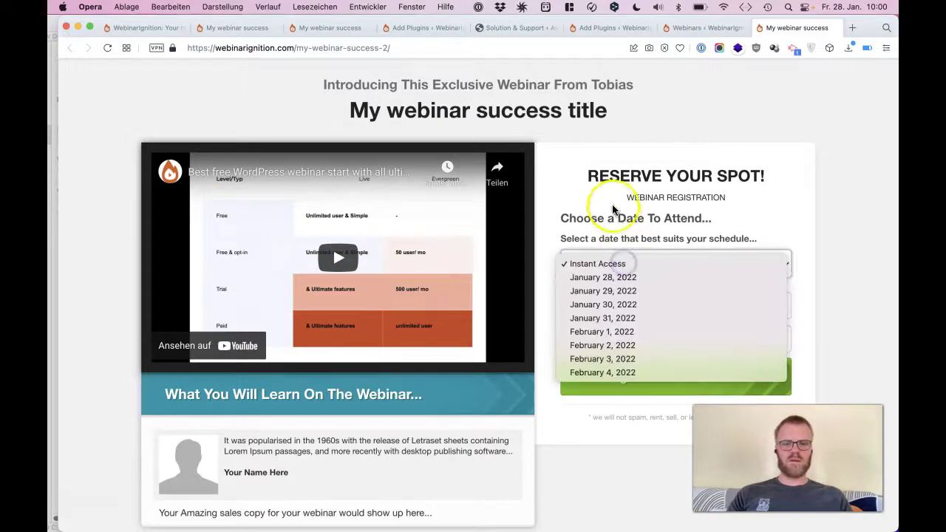
Step: Return to the webinar editor and open the Webinar Auto Video Settings at the Webinar Video URL .MP4 field
click(735, 34)
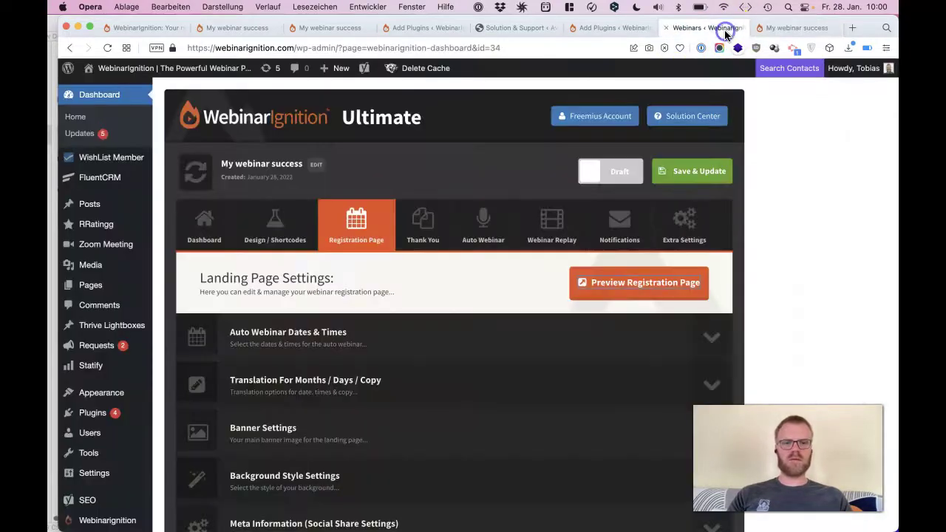
click(487, 238)
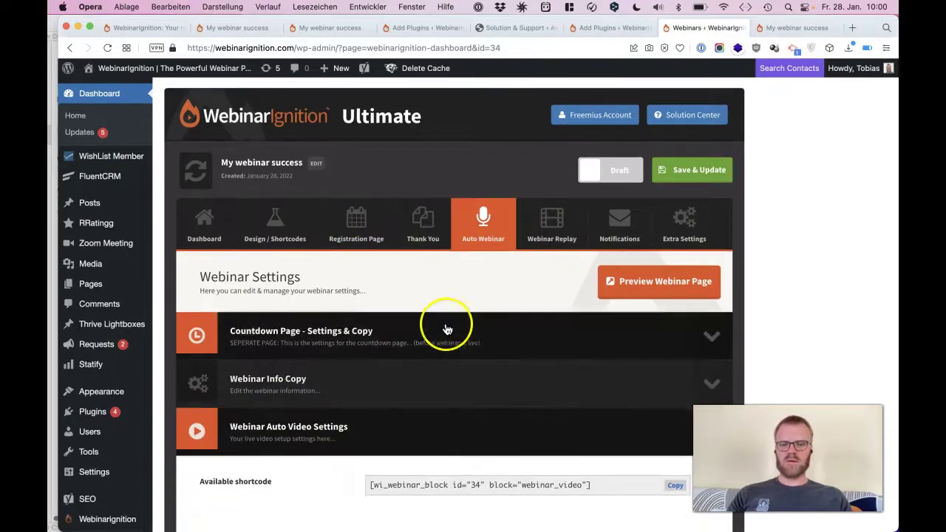
click(359, 431)
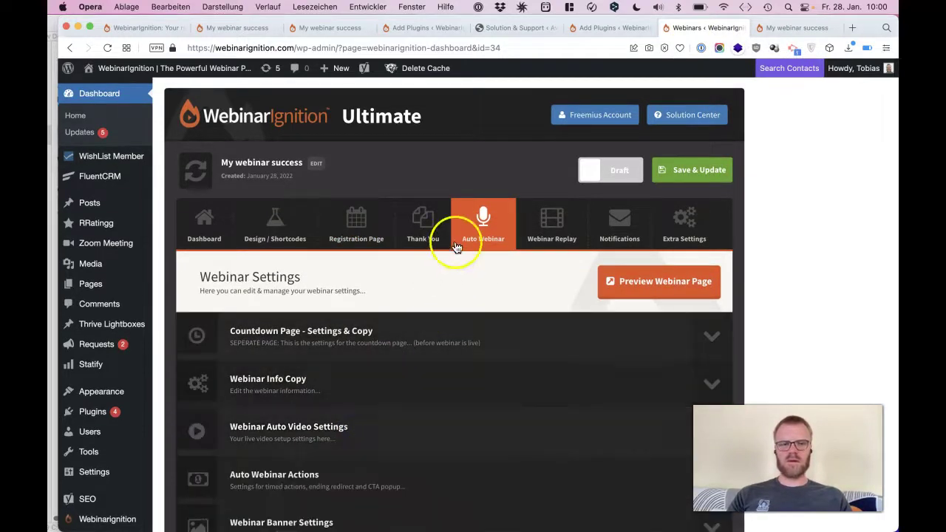
click(350, 436)
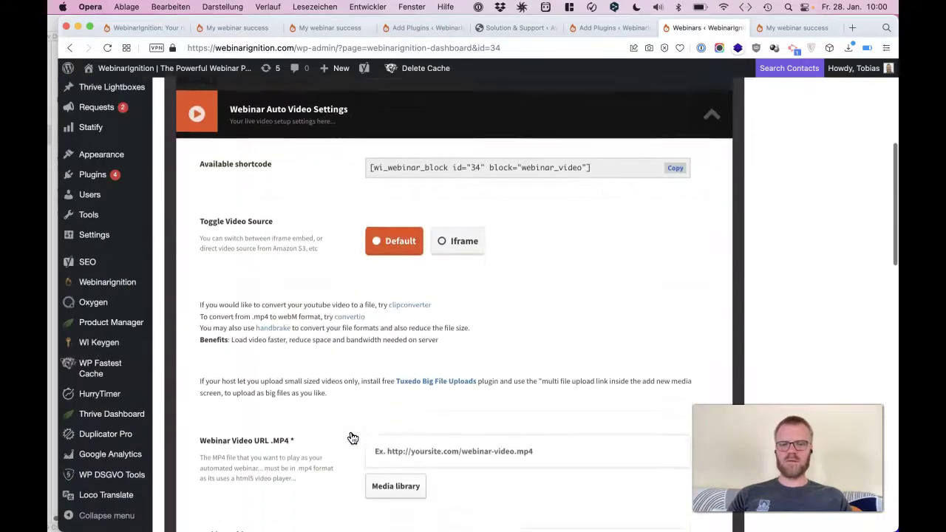
click(462, 223)
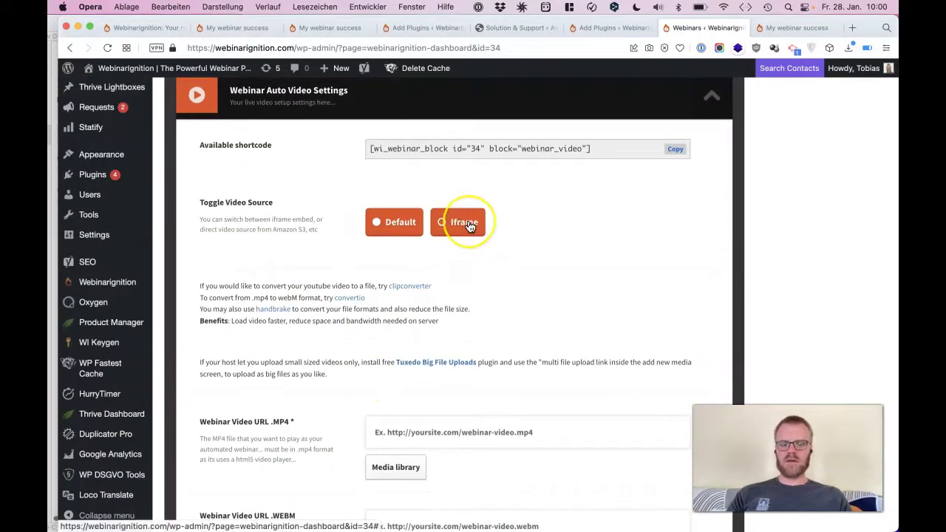
click(357, 252)
scroll(356, 253, down, 3)
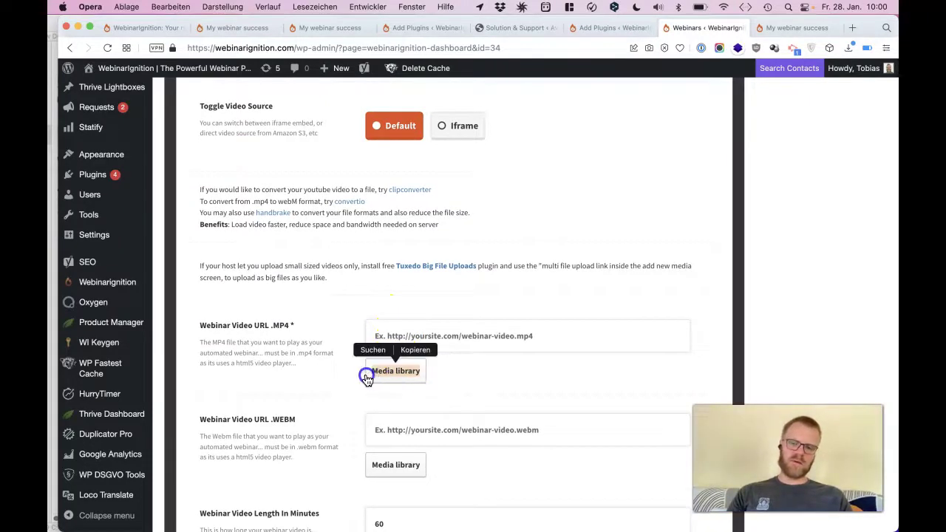
Step: Copy the 2hoursstopwatch_web_6min.mp4 link from the BBEdit notes and paste it as the Webinar Video URL .MP4
click(516, 335)
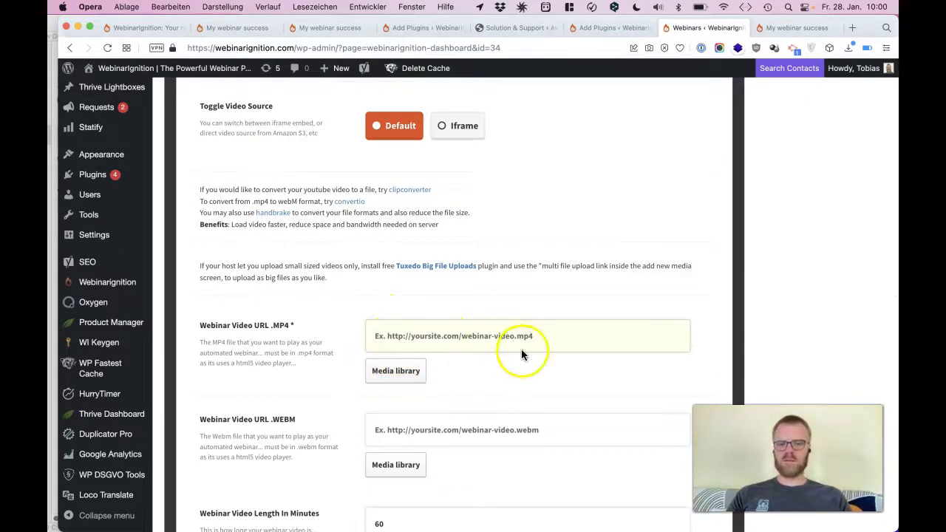
click(55, 30)
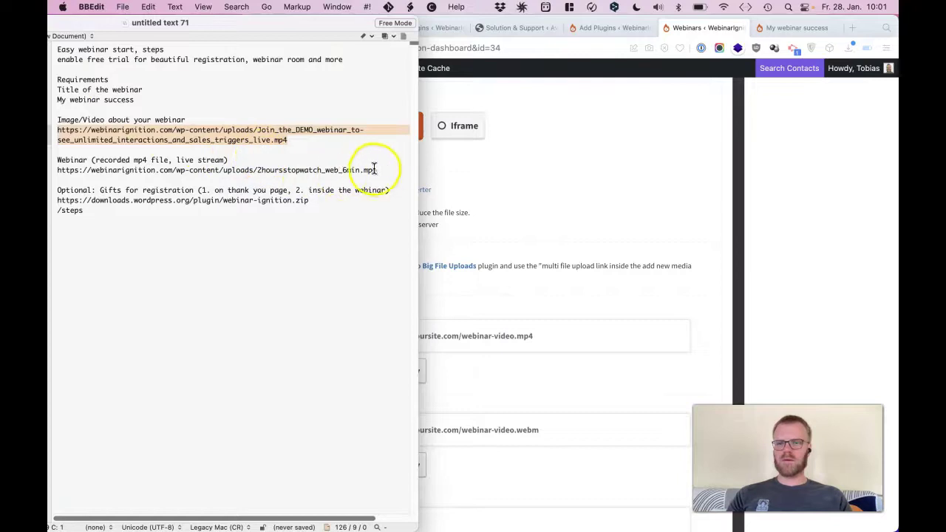
drag(374, 169, 58, 170)
key(super+c)
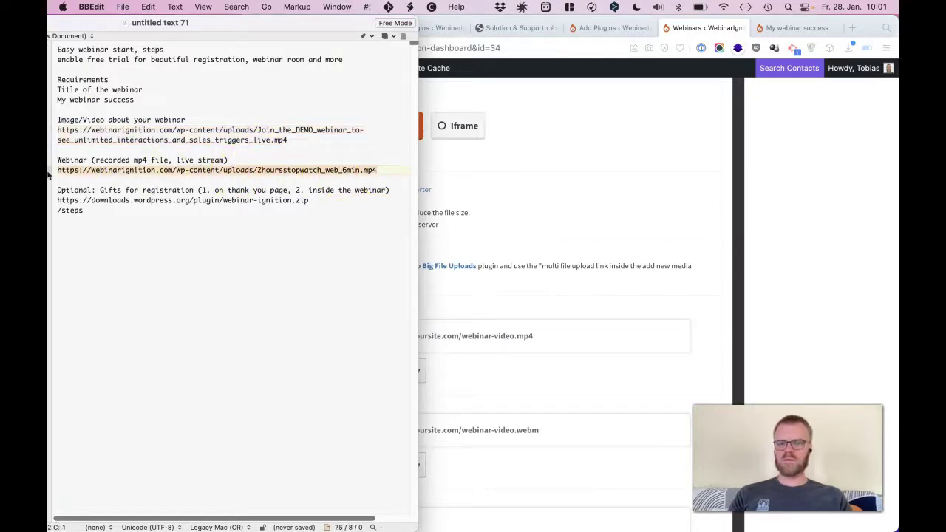
click(520, 234)
click(486, 334)
key(super+v)
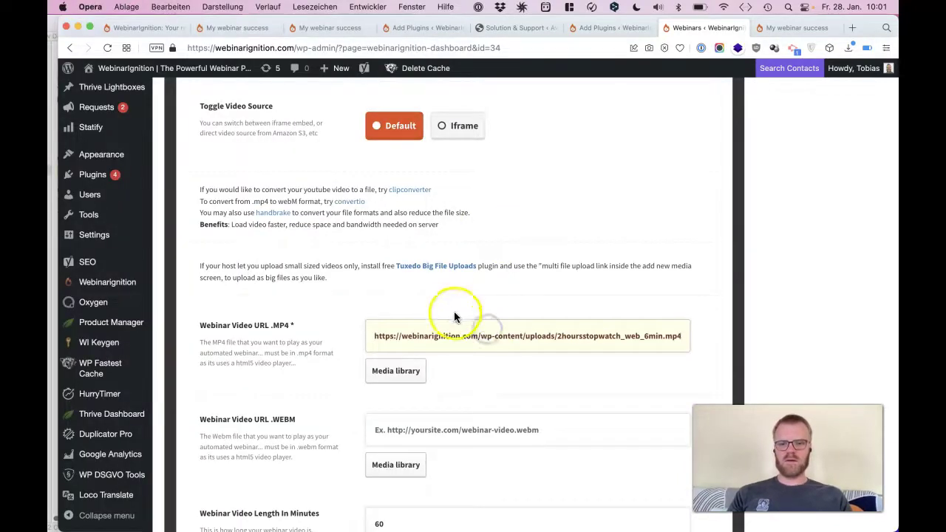
Step: Review the video length, loading copy and overlay settings, keeping the video controls on Hide controls
scroll(444, 313, down, 2)
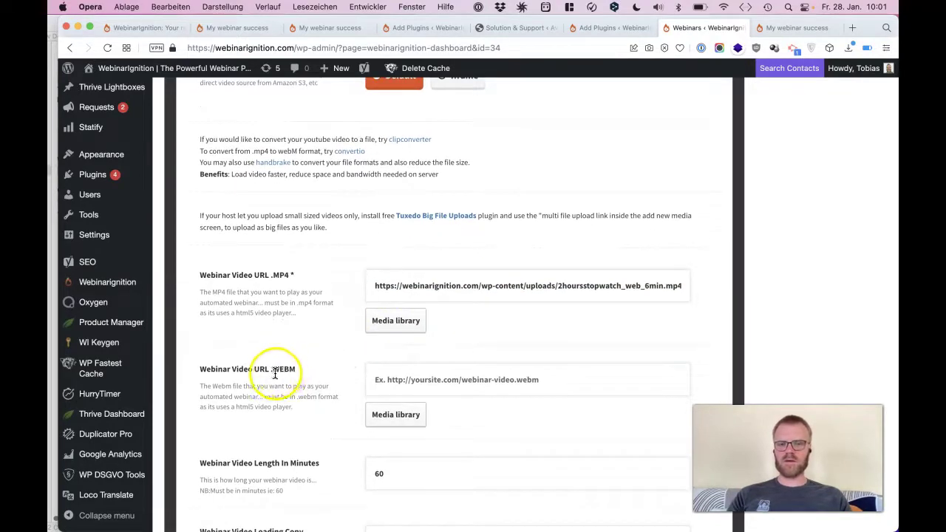
scroll(281, 379, down, 5)
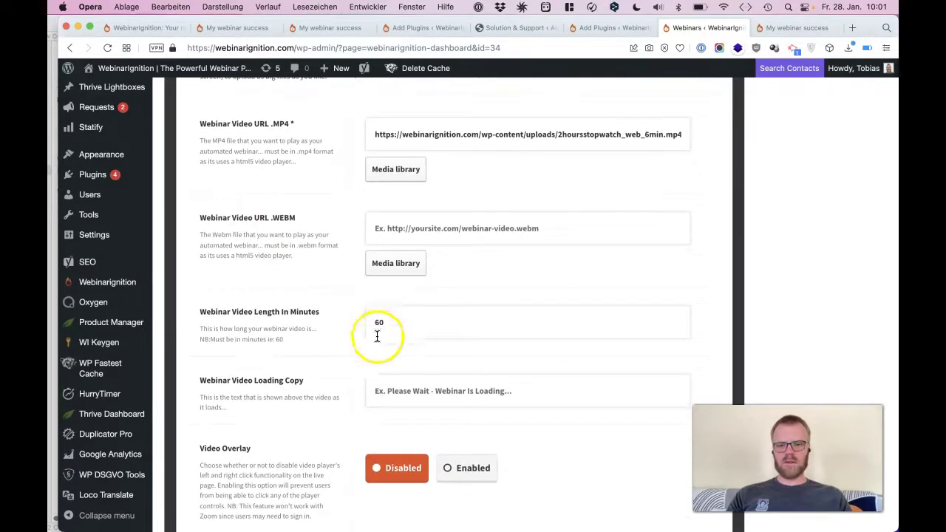
scroll(312, 434, down, 1)
scroll(312, 434, down, 6)
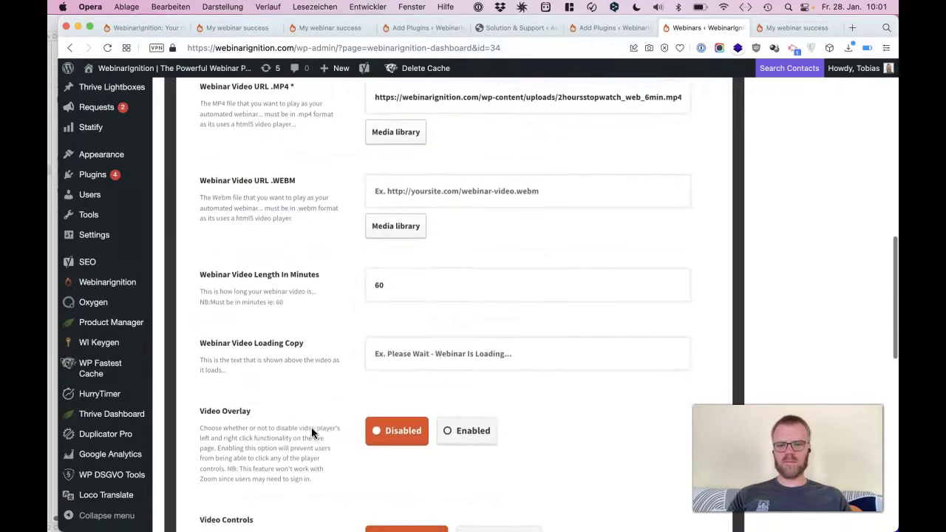
click(407, 376)
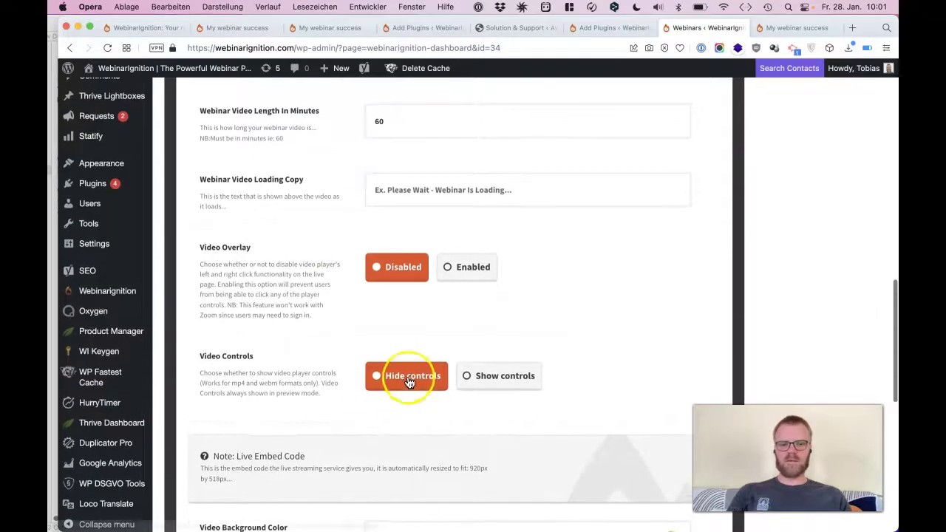
click(522, 333)
Step: Save the webinar, preview its webinar page to check the stopwatch video, and return to the editor
scroll(520, 335, up, 15)
scroll(520, 335, up, 5)
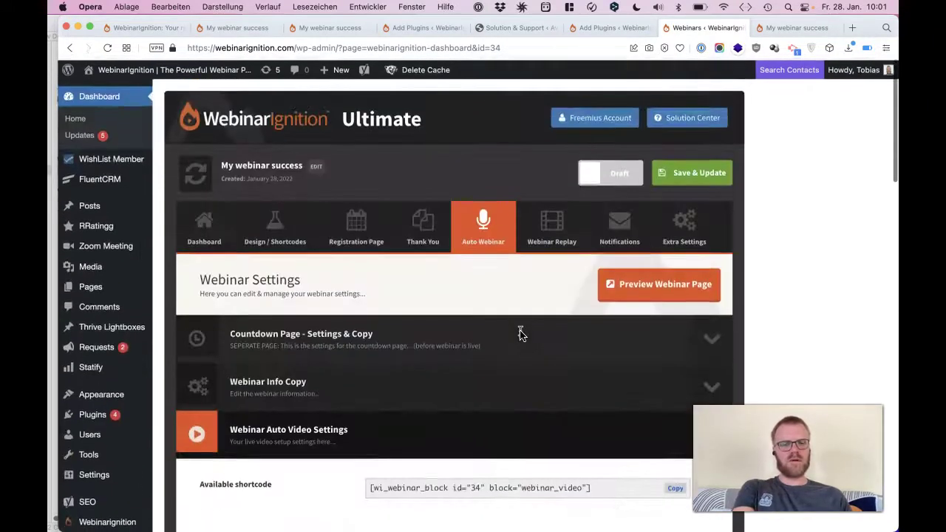
click(679, 179)
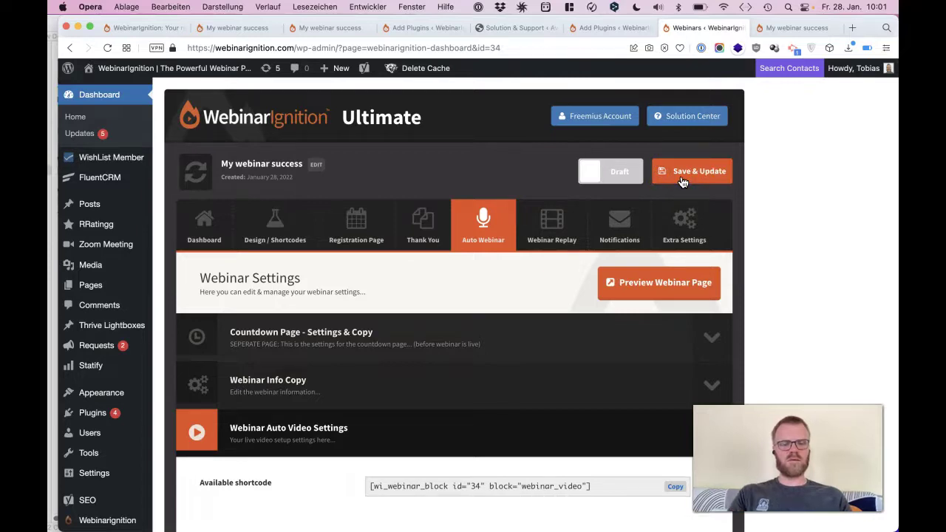
click(628, 282)
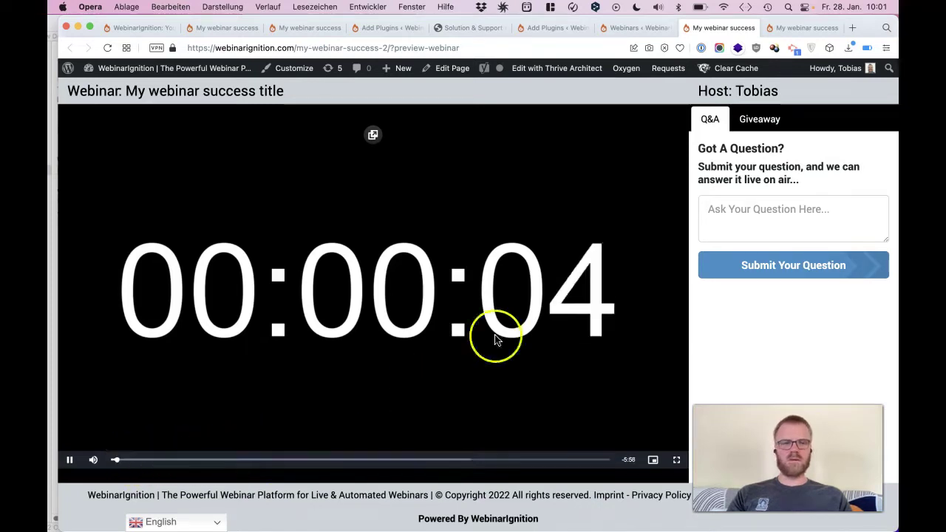
click(635, 28)
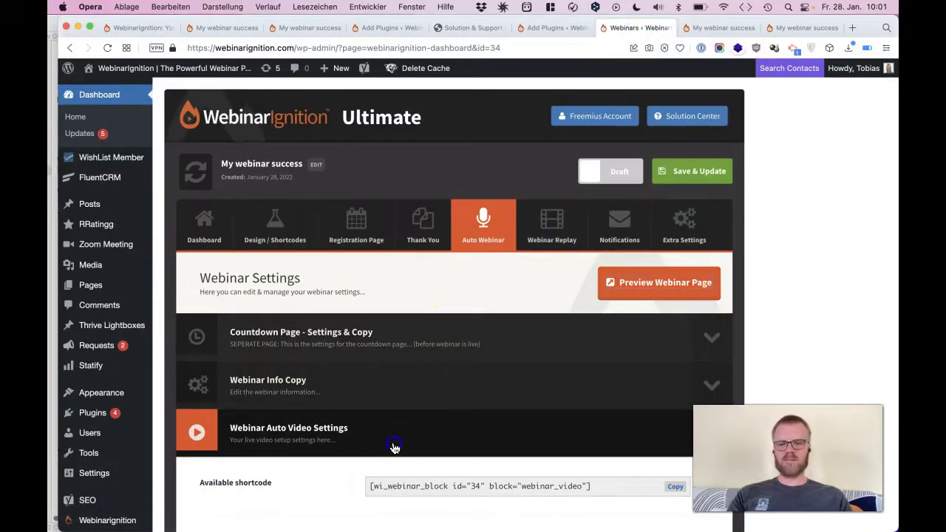
Step: Open the Auto Webinar Actions and set the Default CTA Action to Show CTA Based On Time In Video
scroll(402, 432, down, 5)
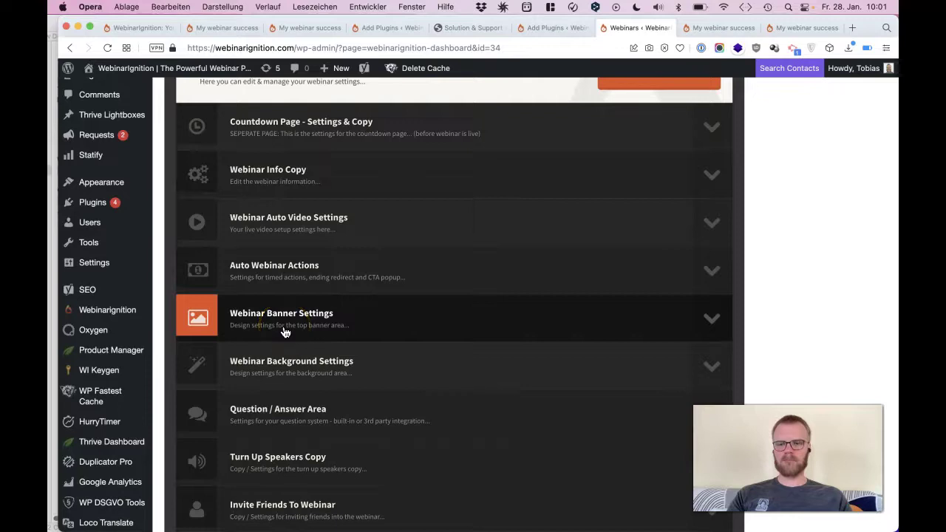
click(291, 287)
scroll(294, 288, down, 5)
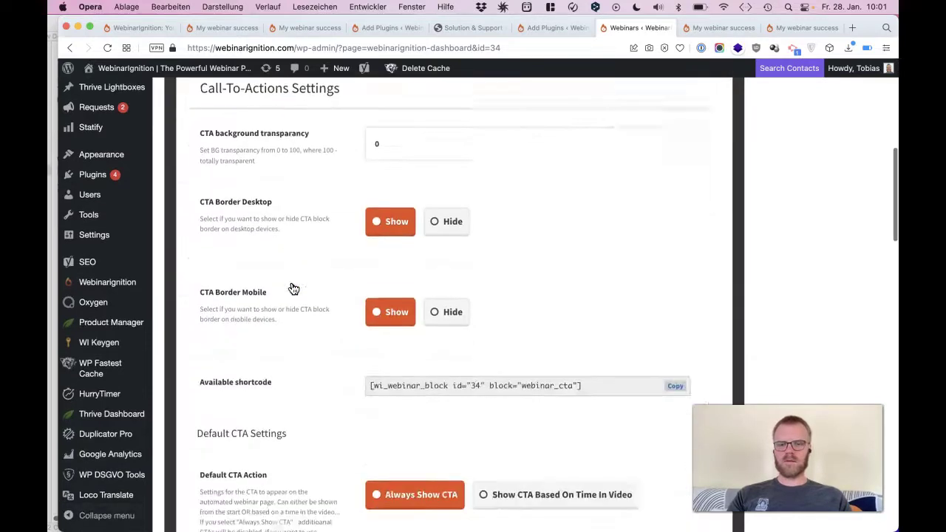
scroll(293, 289, down, 5)
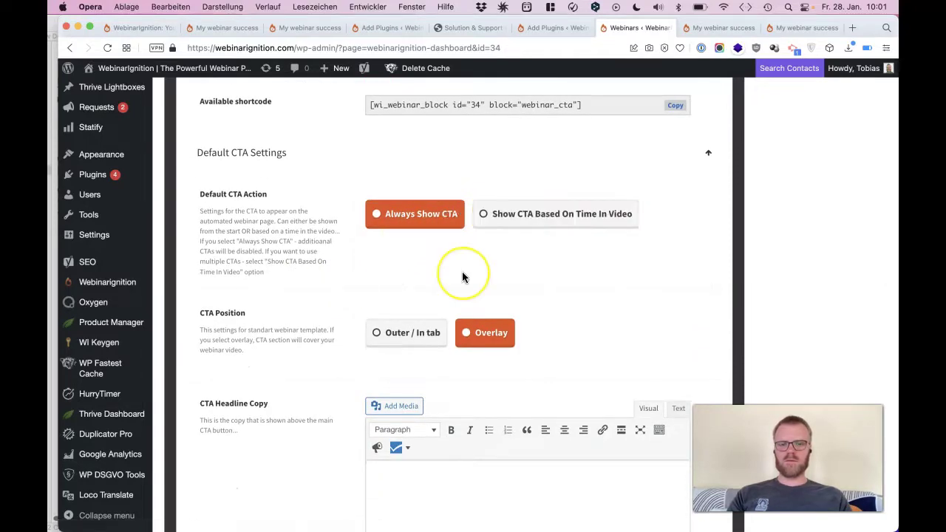
scroll(462, 273, down, 6)
scroll(462, 273, down, 5)
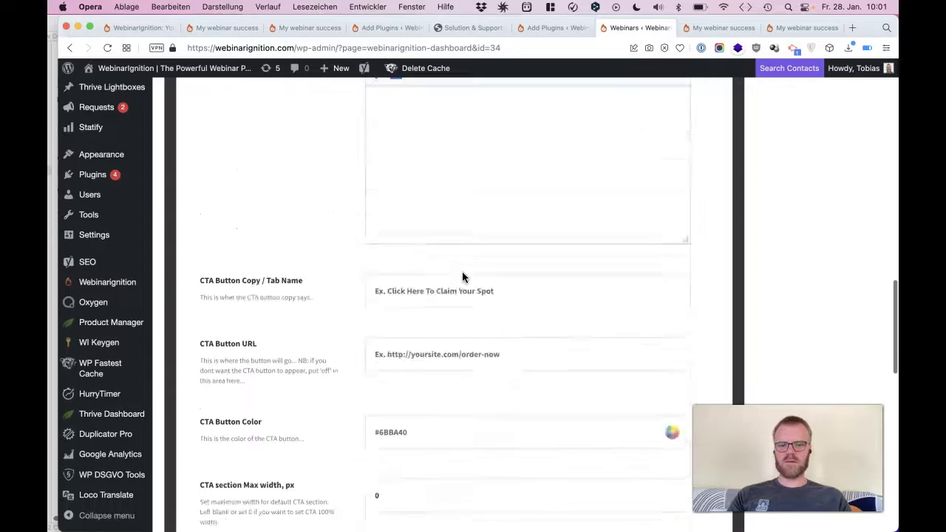
scroll(462, 272, up, 6)
scroll(462, 274, up, 6)
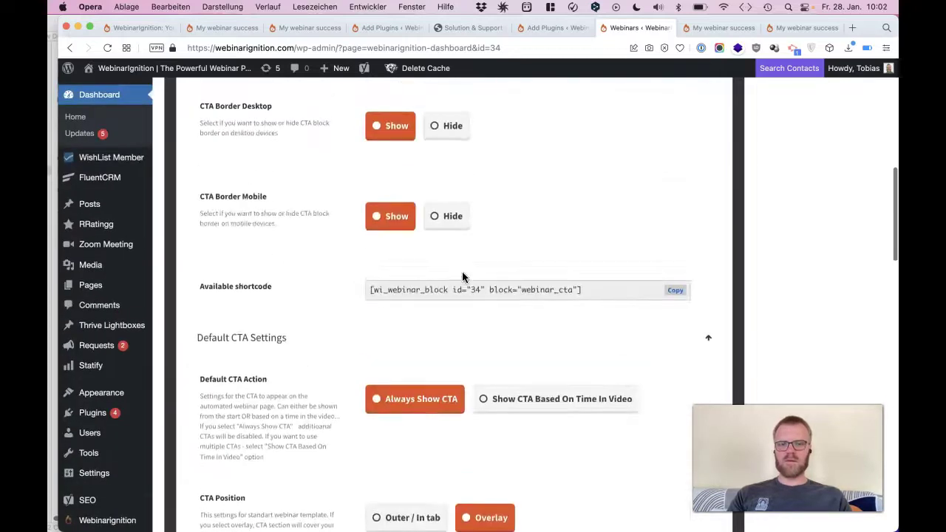
click(510, 292)
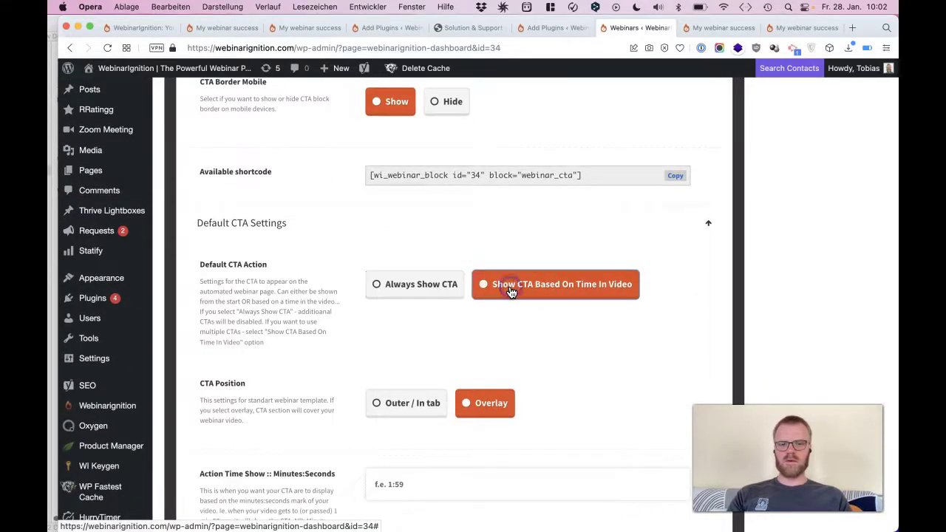
Step: Keep the CTA position as Overlay and set the default CTA to show at 00:05 and hide at 00:15
click(398, 344)
scroll(397, 343, down, 3)
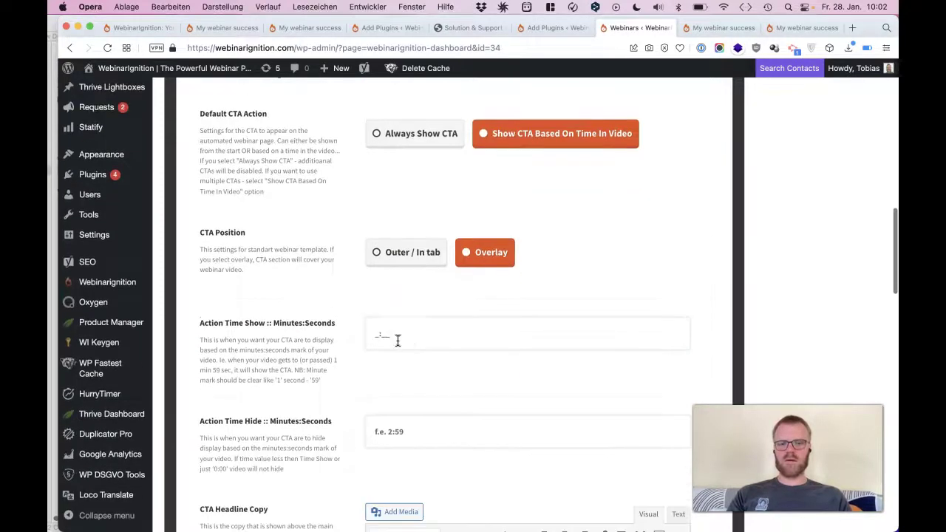
click(401, 252)
click(484, 253)
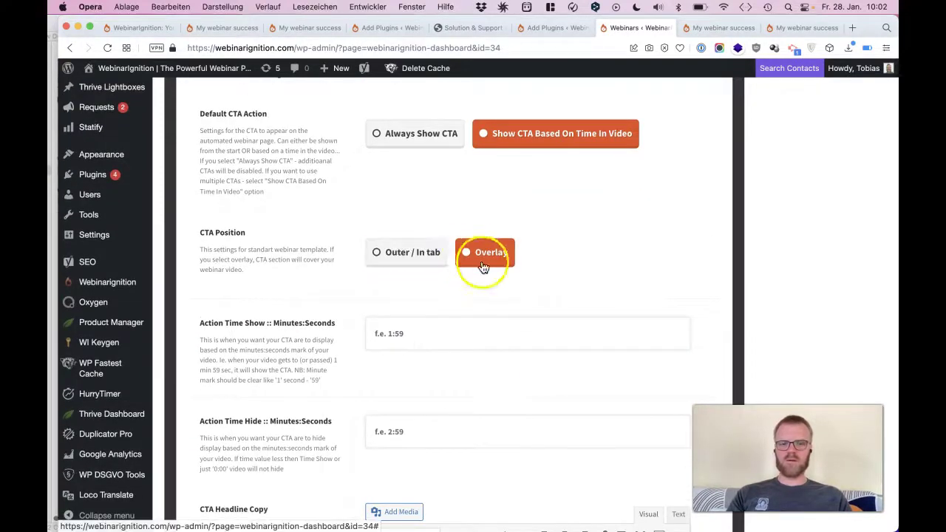
click(386, 338)
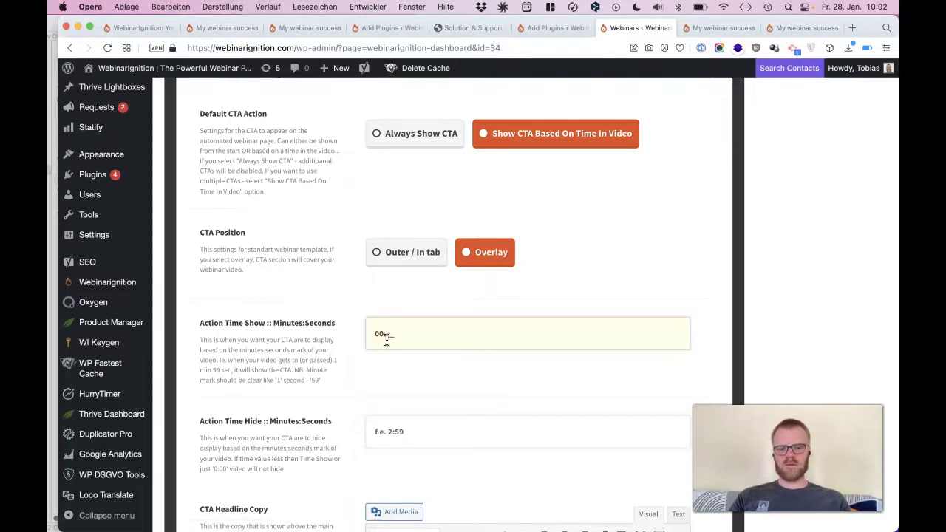
text(00:05)
click(392, 439)
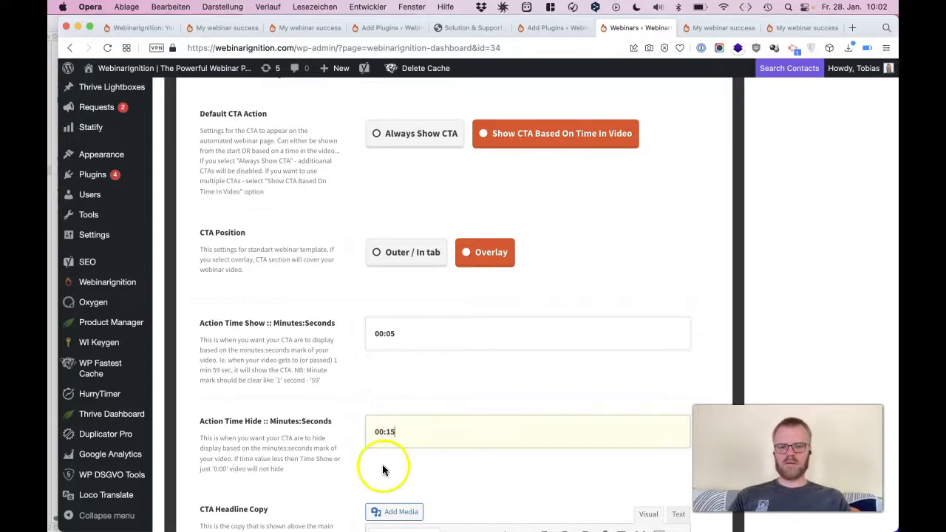
click(382, 465)
Step: Look over the CTA Button Copy and CTA Button URL fields and place the cursor in the CTA Headline Copy editor
scroll(382, 466, down, 5)
scroll(382, 466, down, 4)
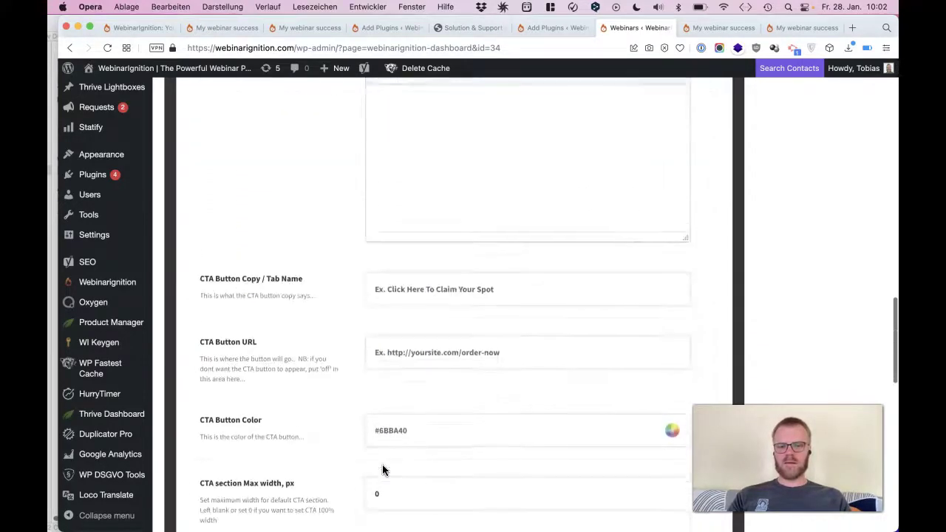
click(398, 273)
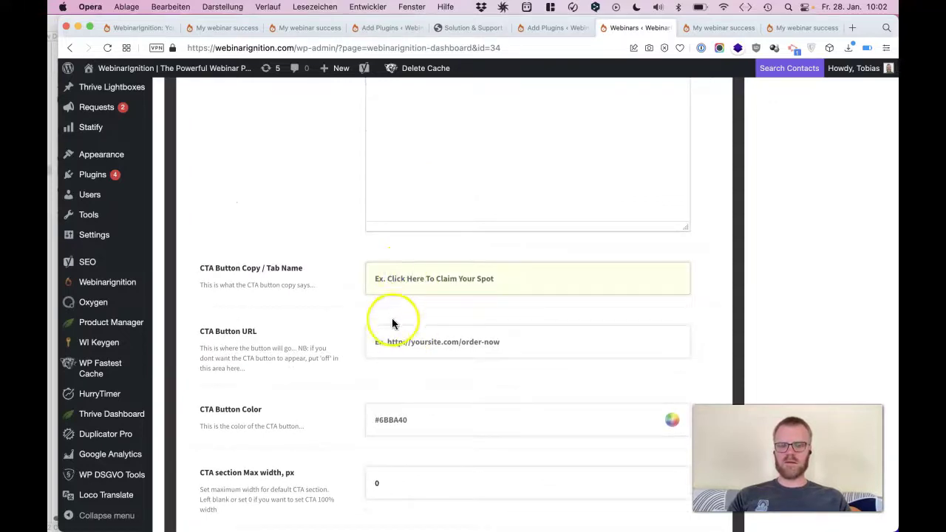
click(389, 342)
scroll(388, 318, up, 5)
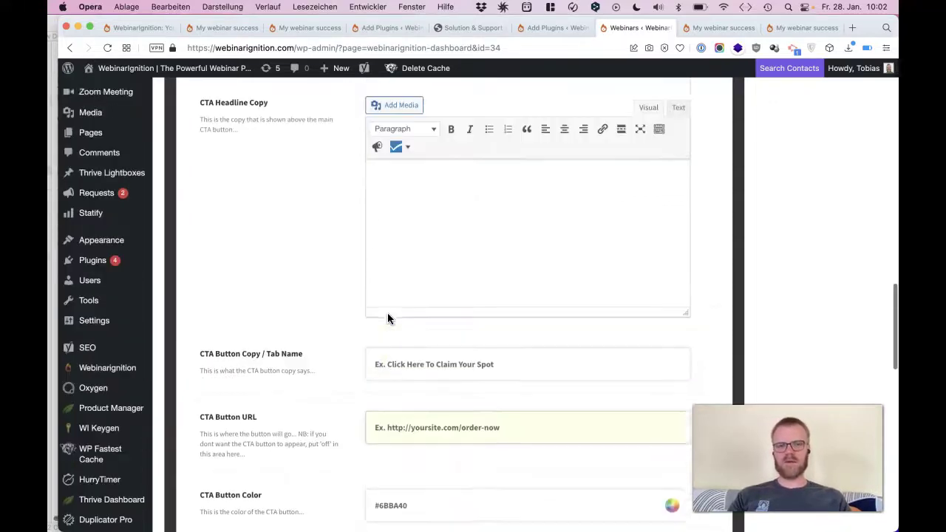
click(390, 362)
click(389, 362)
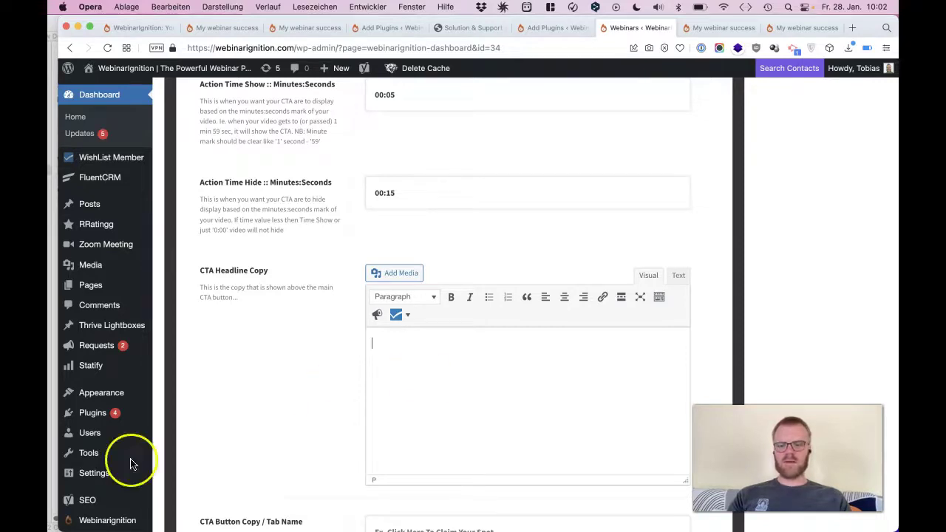
Step: Open the webinar "DEMO Evergreen/Automated Webinar with Gift" and expand its Auto Webinar Actions
mouse_move(82, 500)
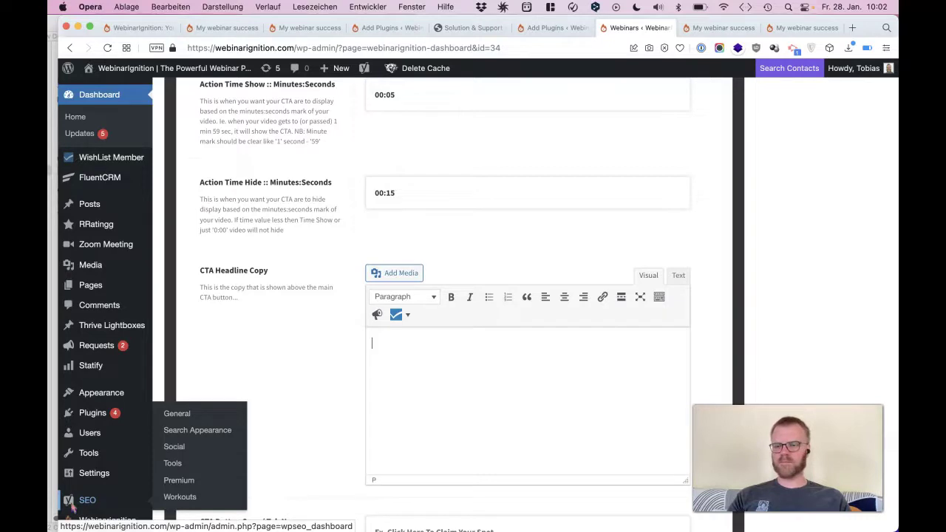
click(88, 488)
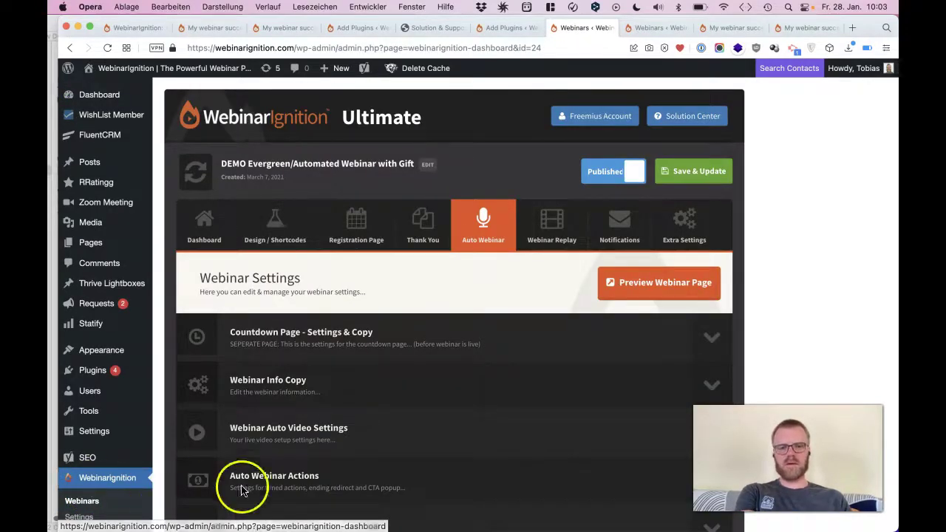
scroll(442, 301, down, 2)
scroll(442, 302, down, 5)
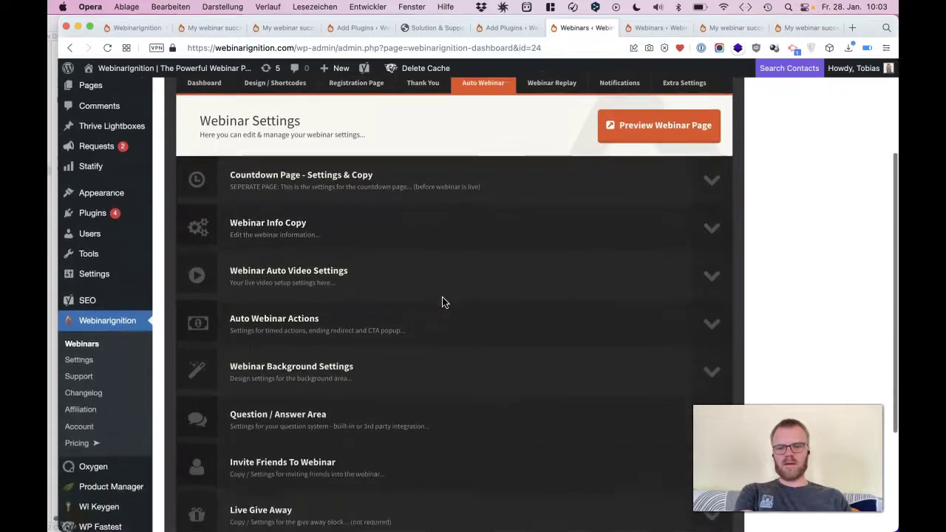
click(363, 316)
Step: Examine the demo webinar's default CTA timing, headline copy, button text, URL, color and width, and its list of additional CTAs
scroll(343, 318, down, 7)
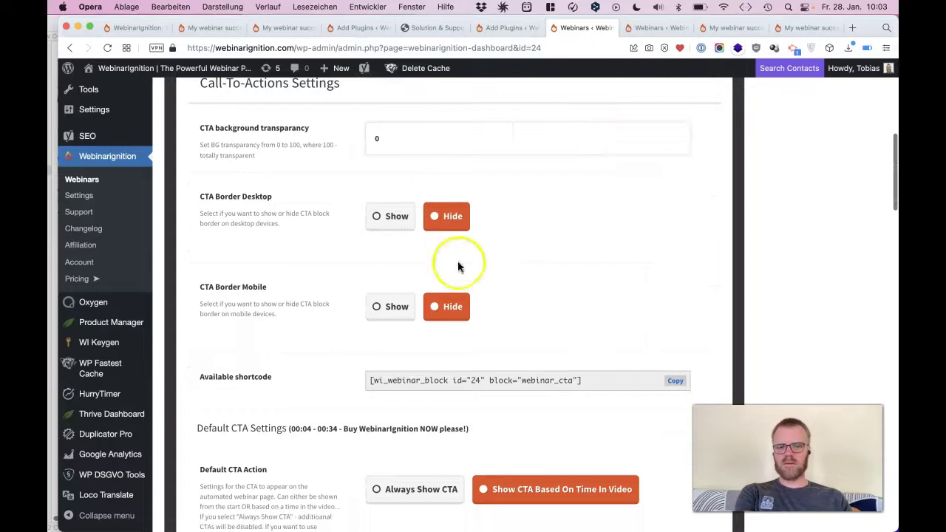
scroll(469, 338, down, 8)
scroll(444, 334, down, 2)
click(404, 326)
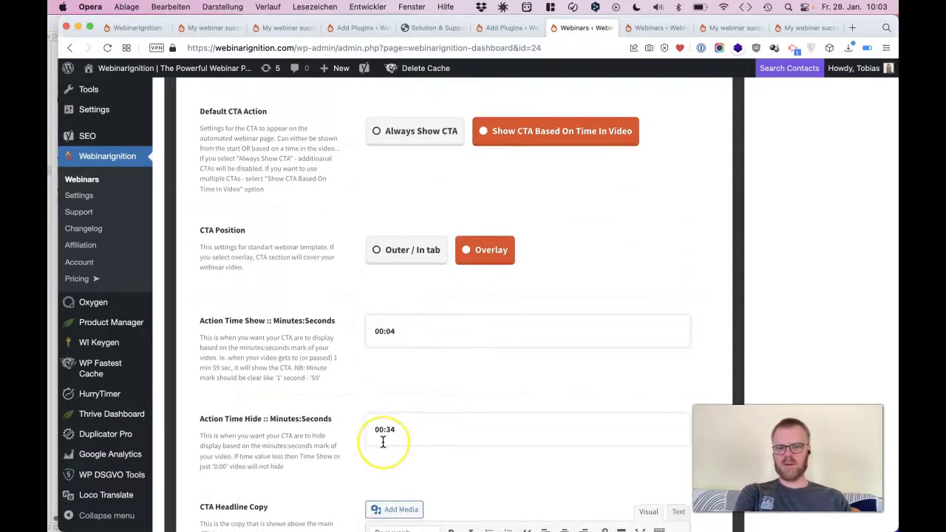
scroll(383, 441, down, 6)
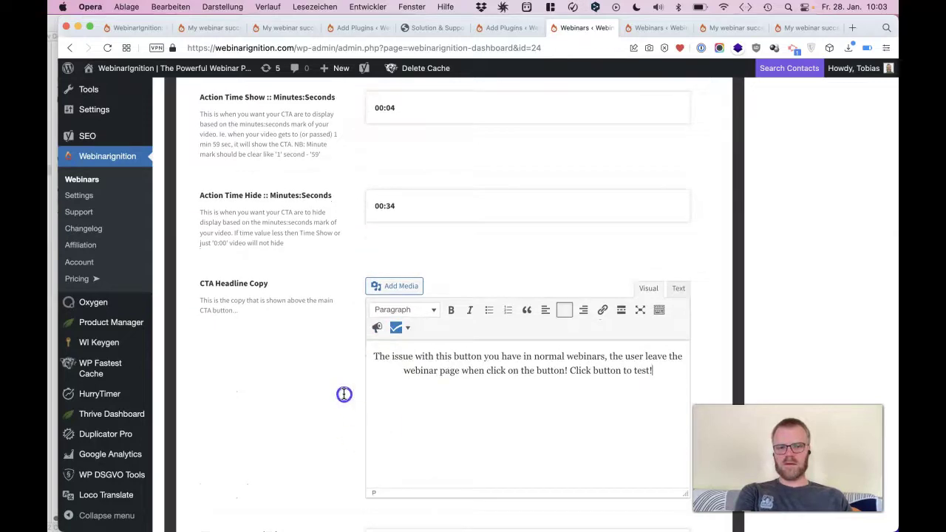
drag(345, 394, 332, 363)
scroll(333, 364, down, 10)
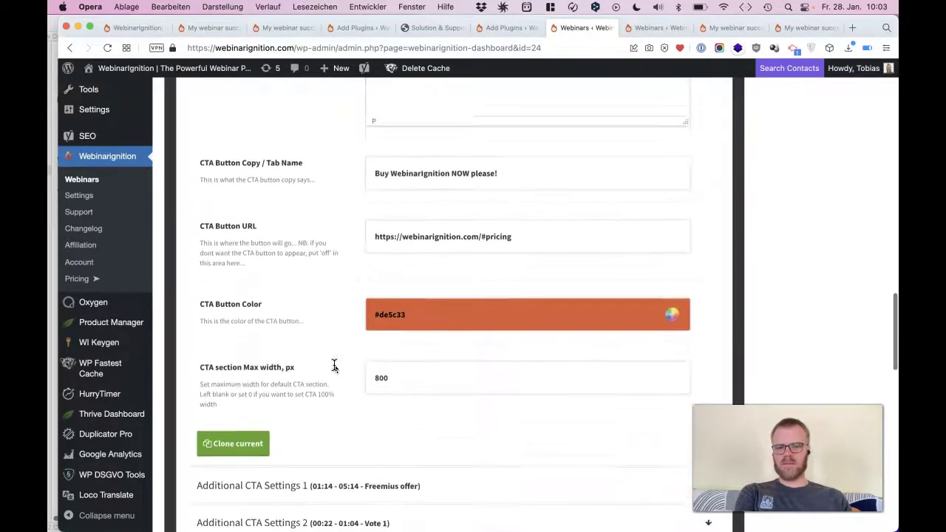
scroll(335, 365, down, 2)
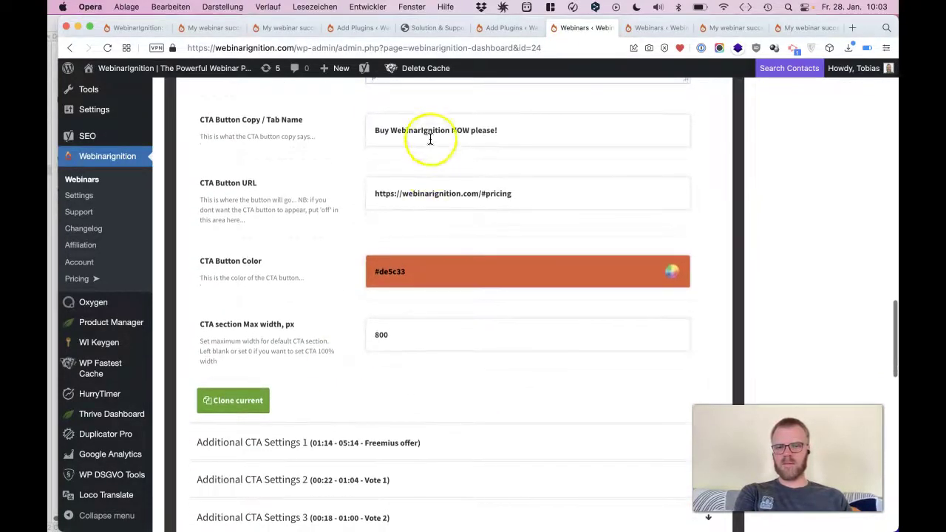
scroll(374, 377, down, 5)
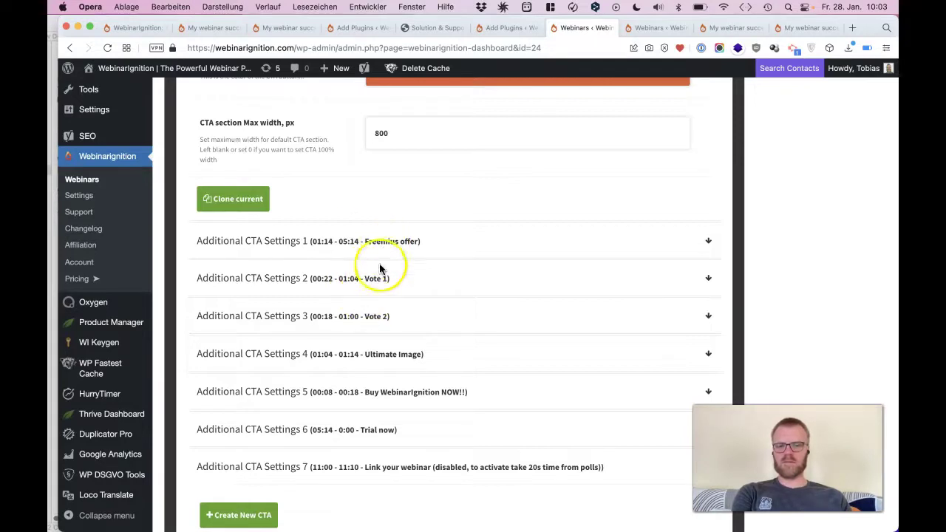
Step: Expand the demo webinar's additional "Vote 1" CTA and examine its timing, poll shortcode in the headline copy, button fields and maximum width
click(380, 271)
scroll(388, 296, down, 3)
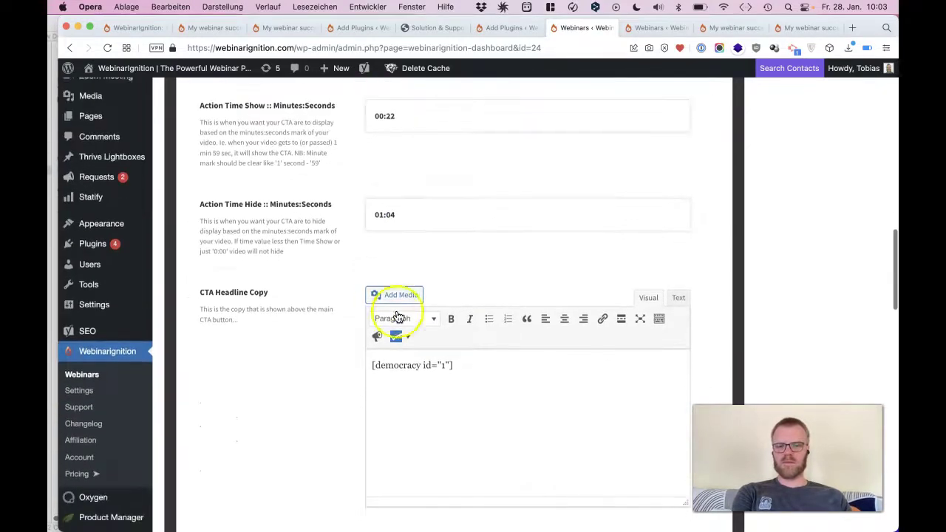
triple_click(487, 370)
click(273, 449)
scroll(273, 449, down, 8)
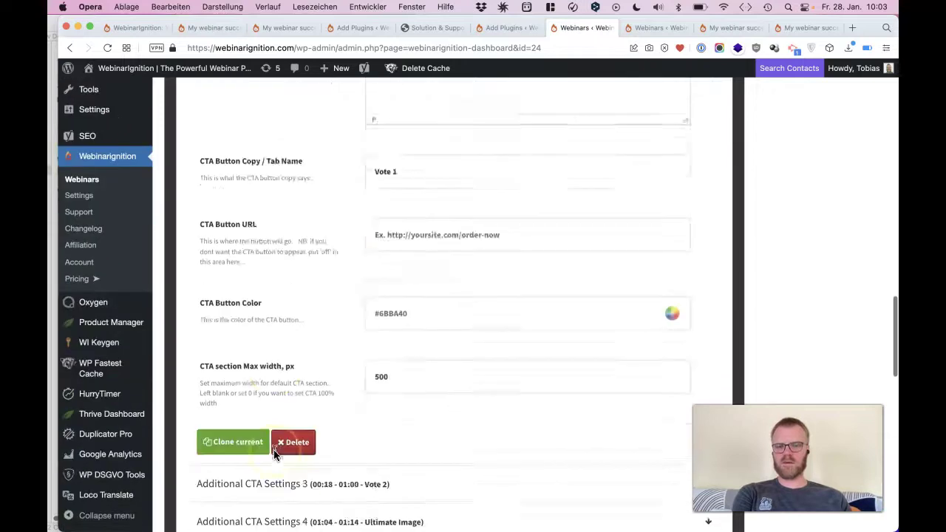
Step: Examine the "Vote 2" CTA's timing and full headline copy, and compare its position setting with that of the "Vote 1" CTA
click(338, 361)
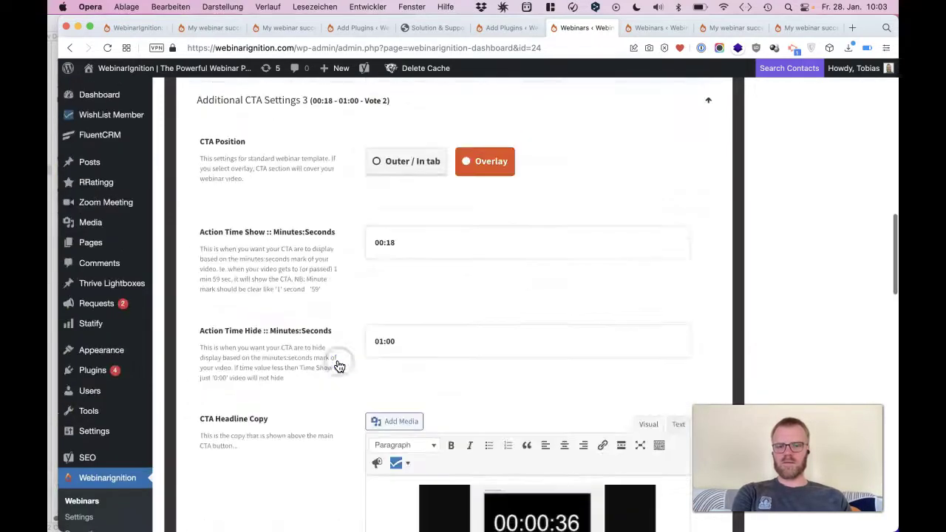
scroll(406, 393, down, 8)
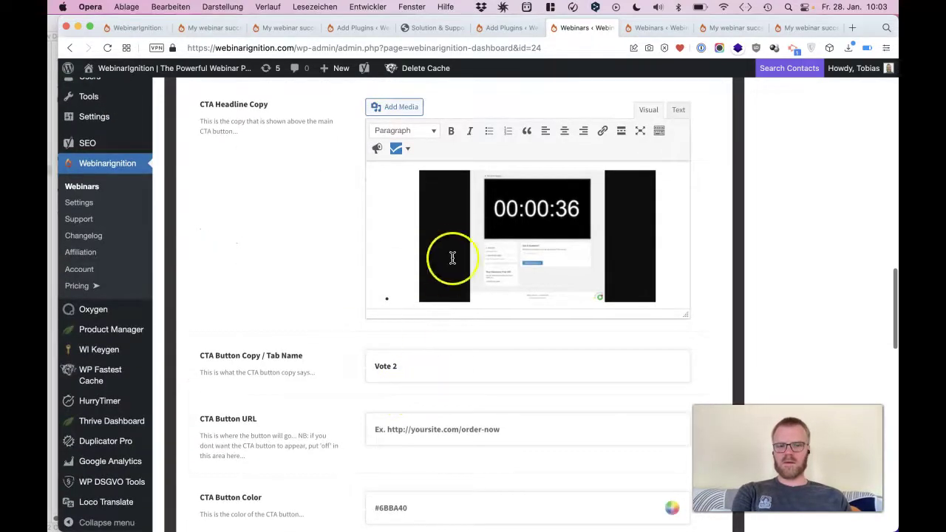
scroll(450, 258, down, 2)
scroll(455, 251, down, 5)
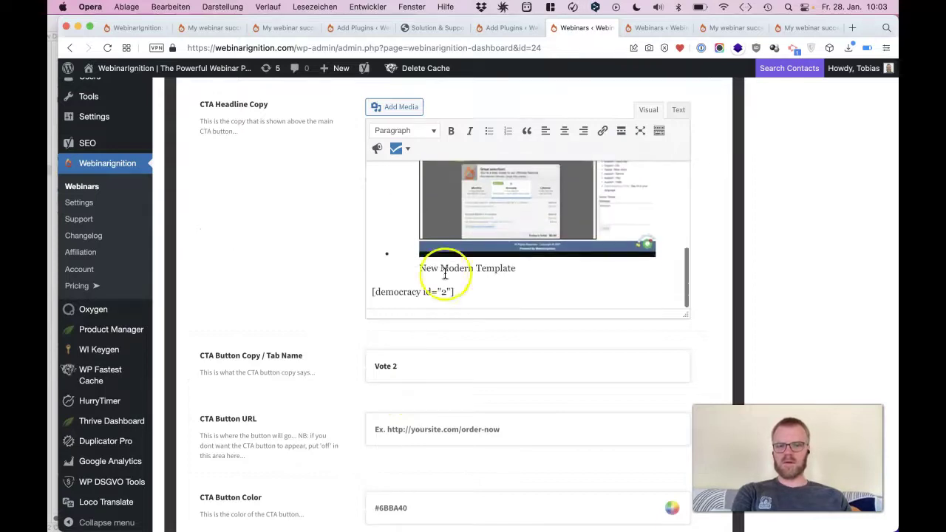
scroll(337, 391, up, 9)
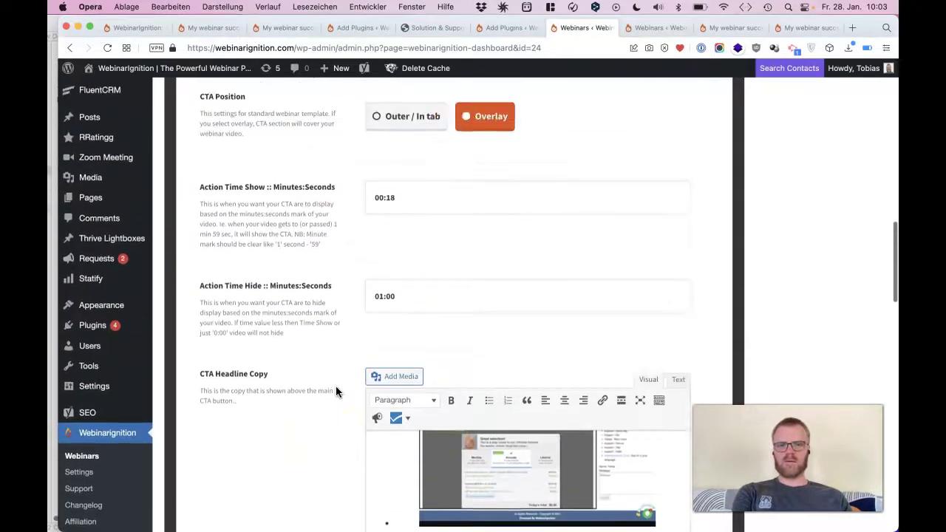
scroll(547, 111, up, 1)
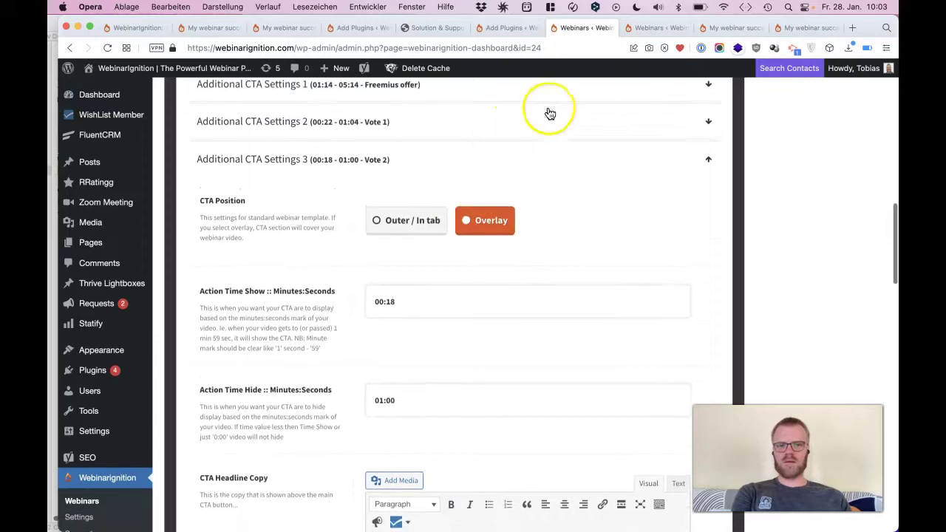
click(711, 122)
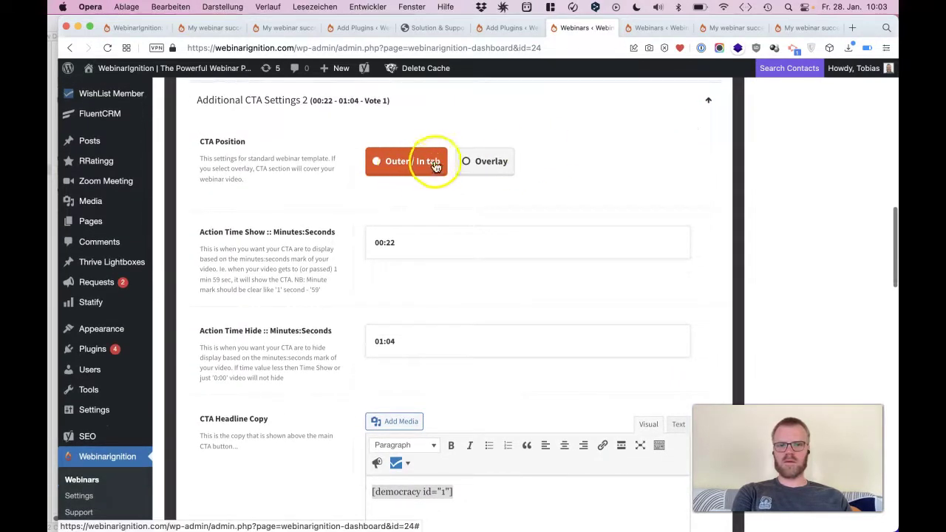
scroll(405, 172, down, 15)
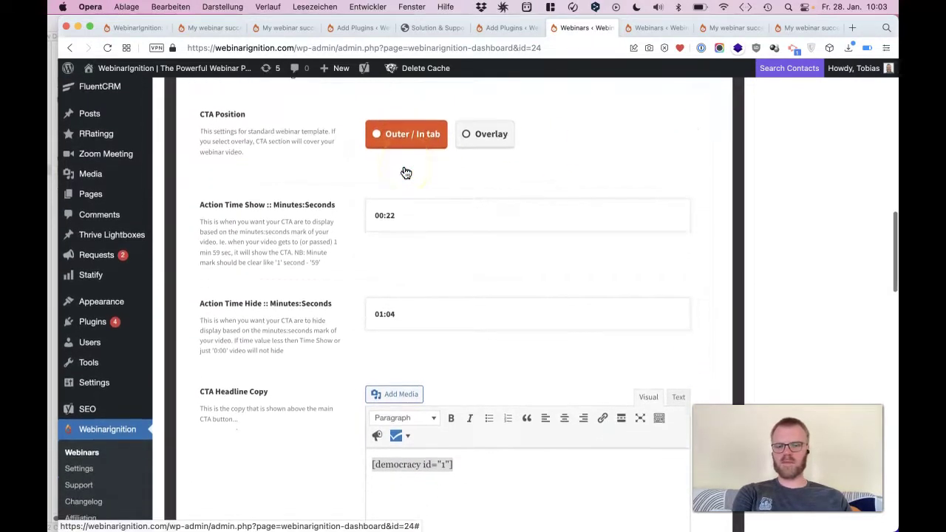
scroll(406, 172, down, 6)
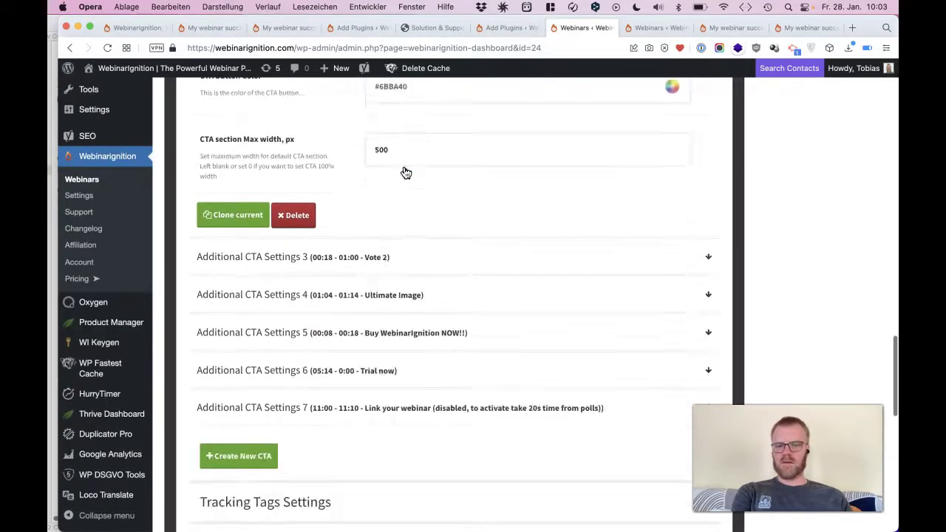
Step: Expand the "Trial now" CTA and inspect the HTML code of its headline copy with the embedded checkout iframe
click(393, 299)
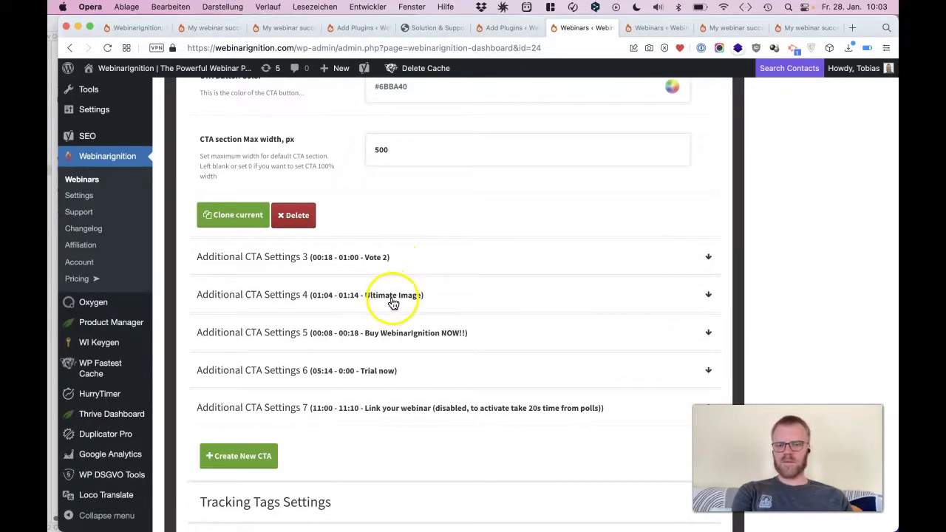
click(378, 373)
scroll(379, 378, down, 10)
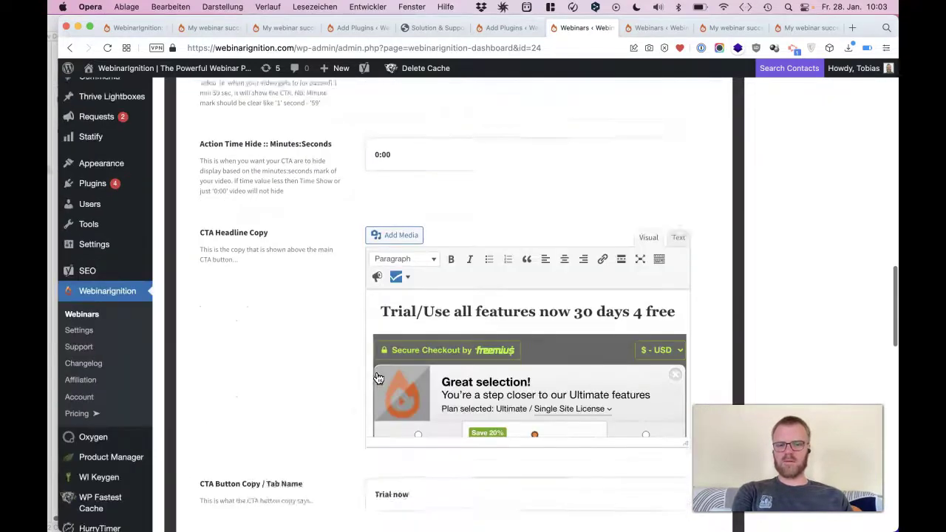
click(679, 117)
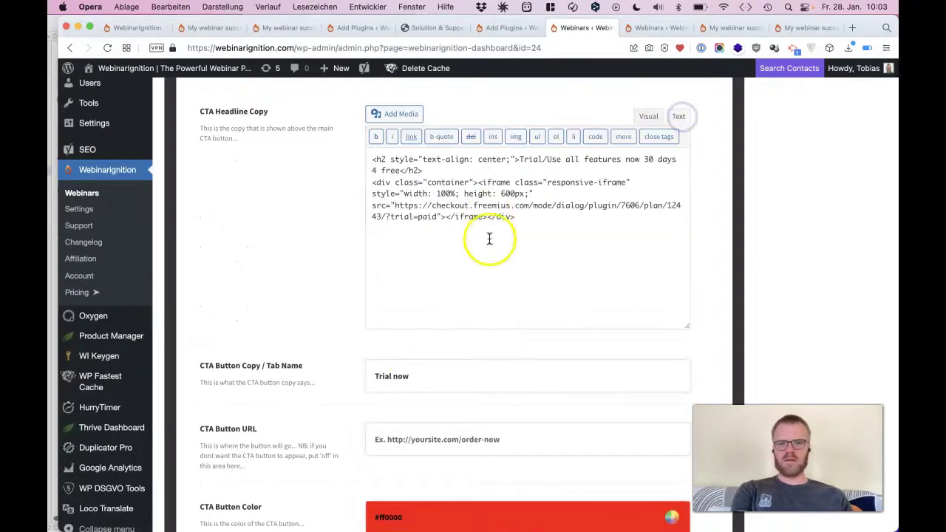
drag(521, 232, 523, 151)
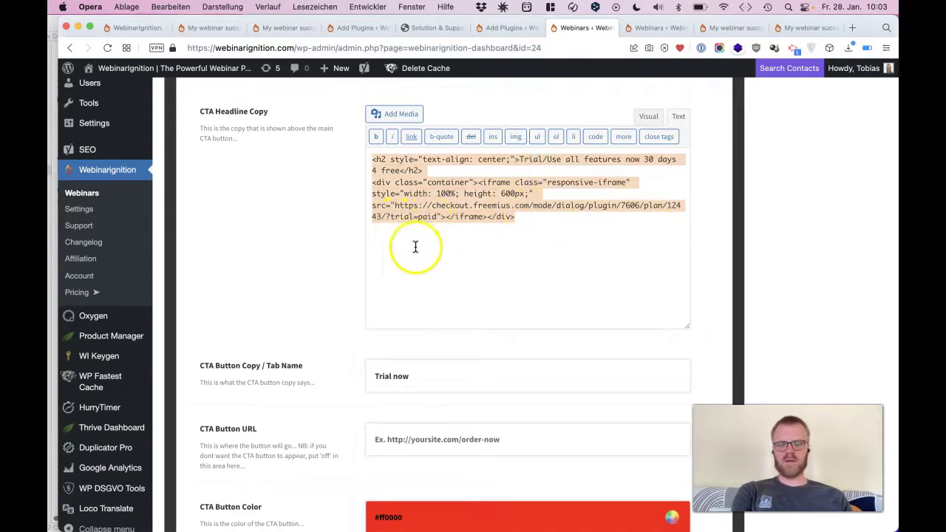
scroll(399, 291, down, 3)
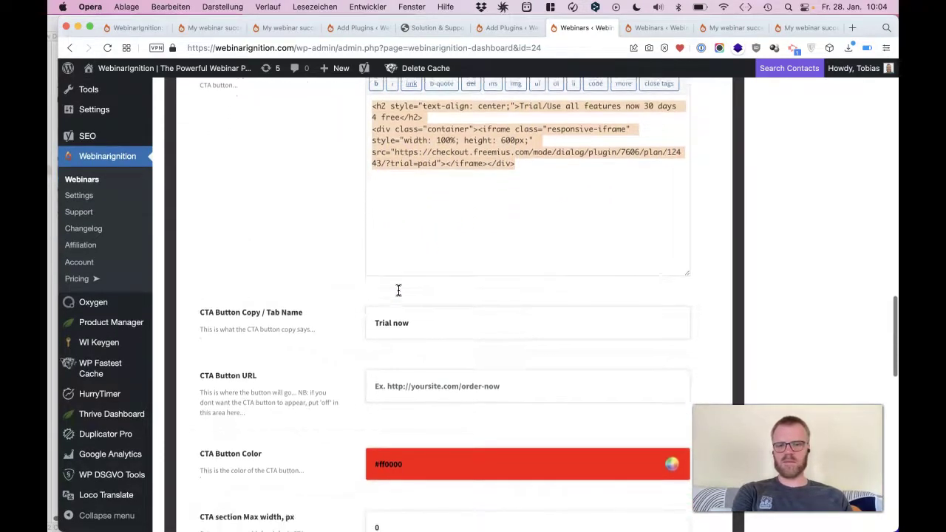
Step: Examine the demo webinar's Ending Redirect, Ending Redirect URL and Too-Late Lockout settings
scroll(398, 290, down, 5)
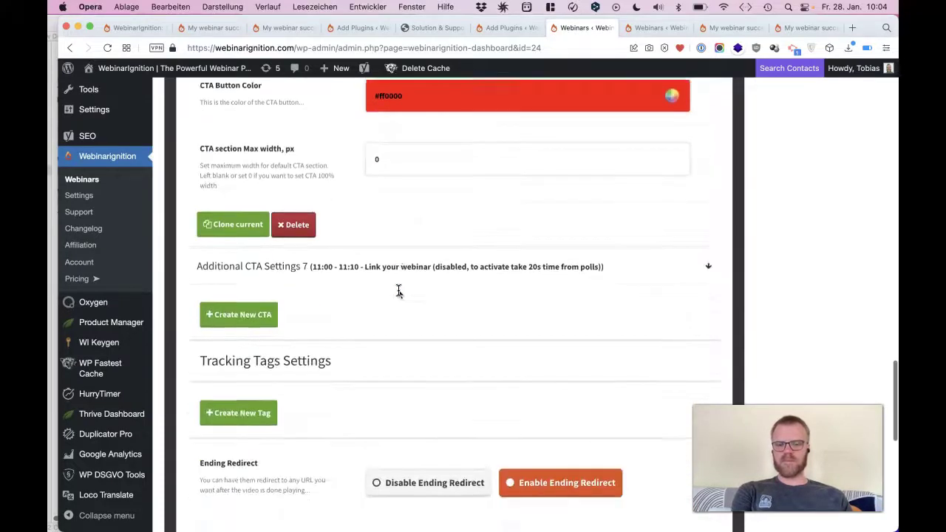
scroll(398, 291, down, 4)
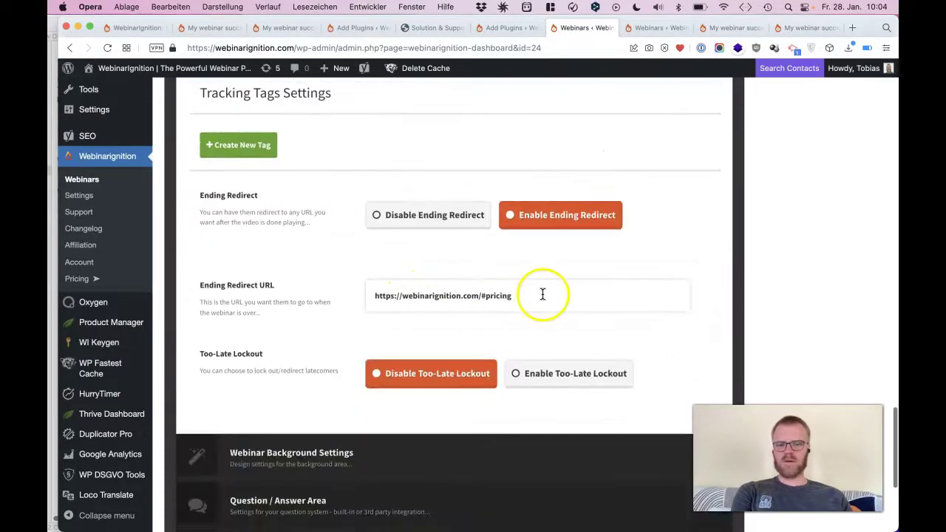
click(542, 282)
triple_click(545, 281)
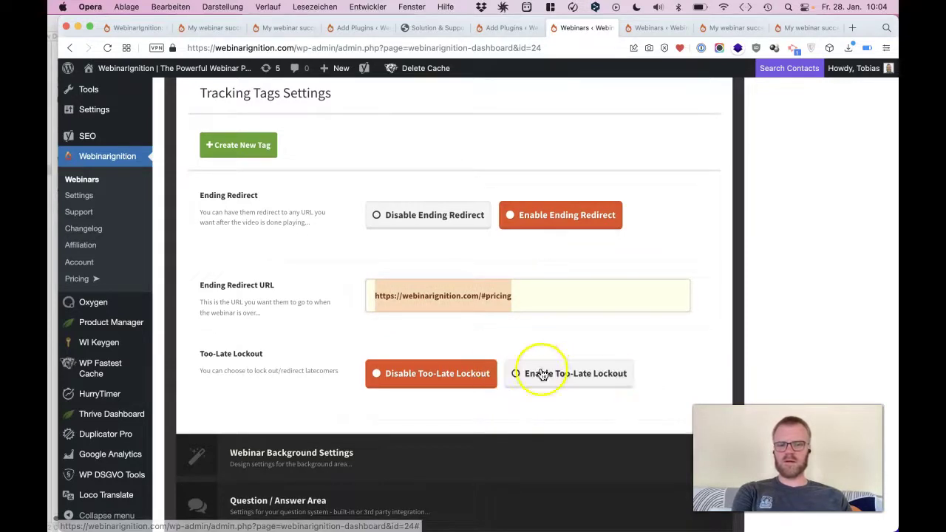
click(548, 334)
scroll(580, 318, up, 2)
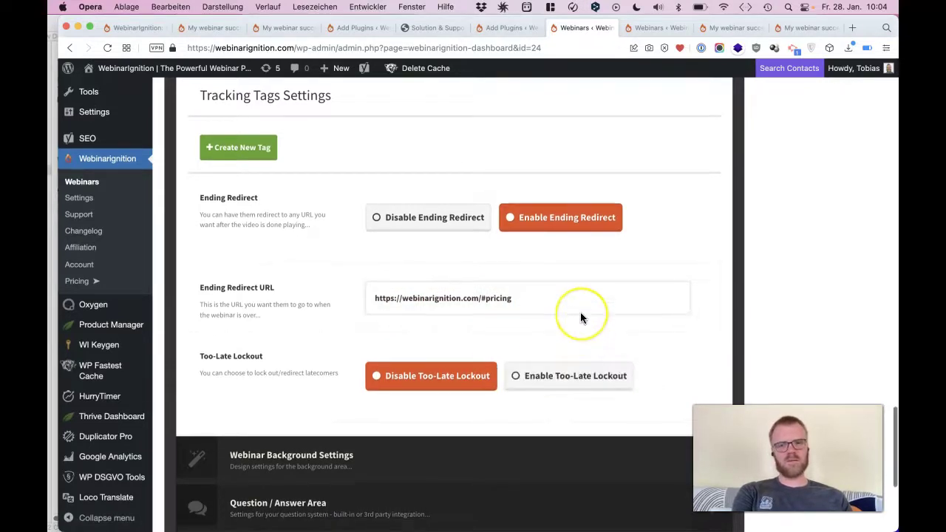
Step: Expand the demo's "Freemius offer" CTA, show its CTA Headline Copy as HTML and copy the entire code
scroll(581, 312, up, 15)
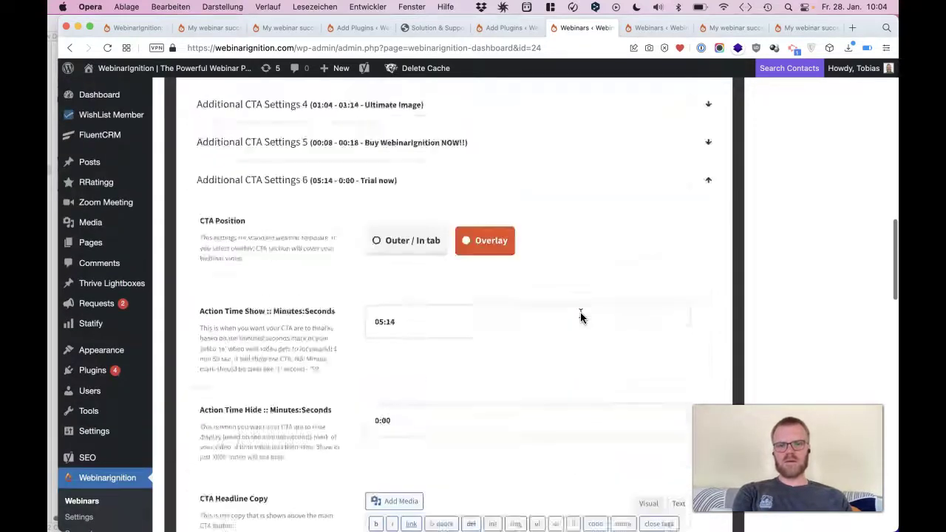
click(485, 306)
scroll(484, 306, down, 5)
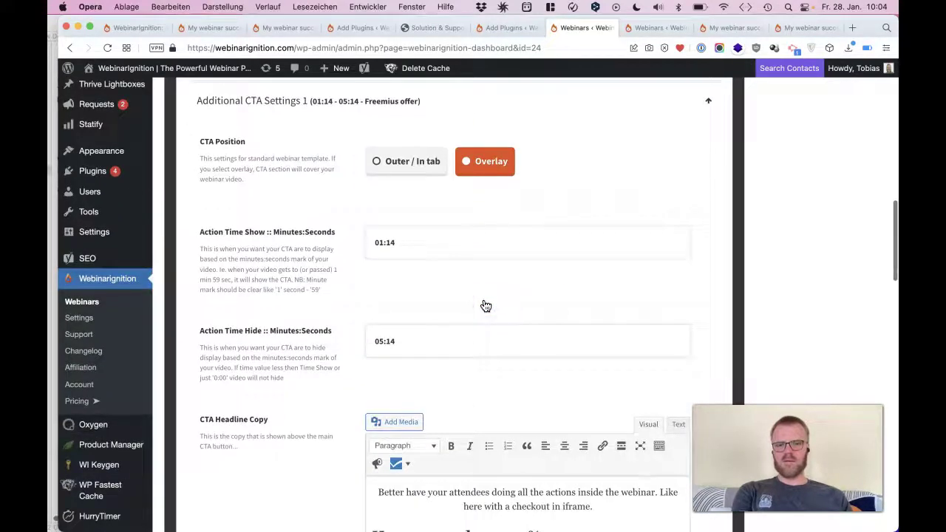
scroll(486, 306, down, 3)
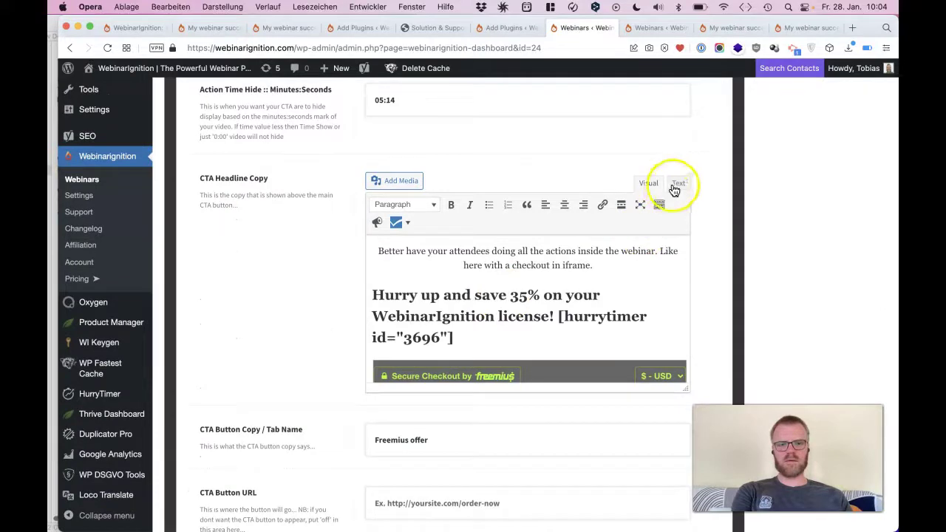
click(560, 315)
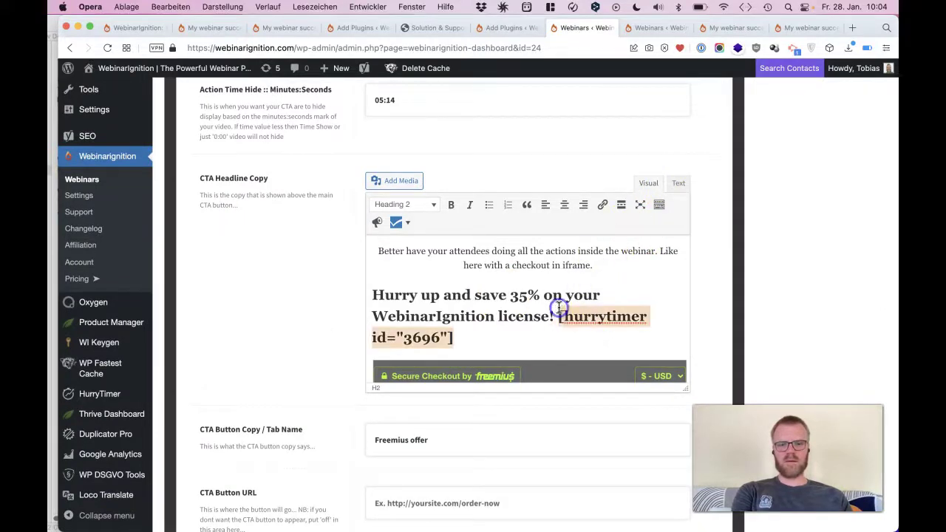
click(674, 183)
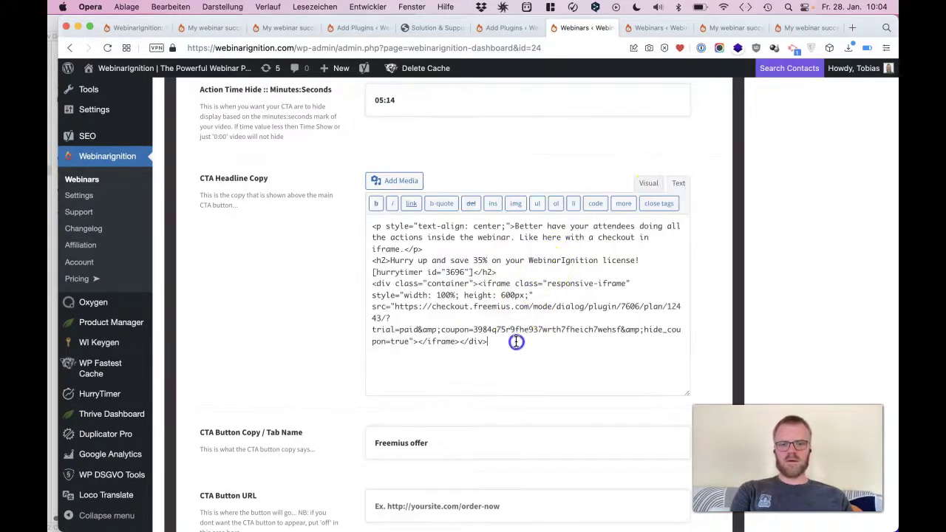
drag(514, 343, 560, 183)
key(super+c)
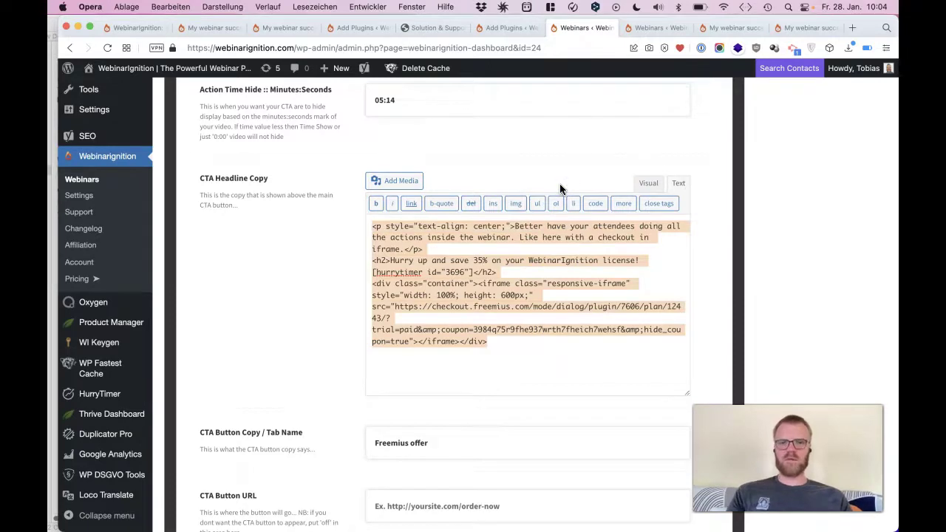
Step: Paste the copied HTML into the default CTA Headline Copy of "My webinar success" and switch the editor to the visual view
click(652, 28)
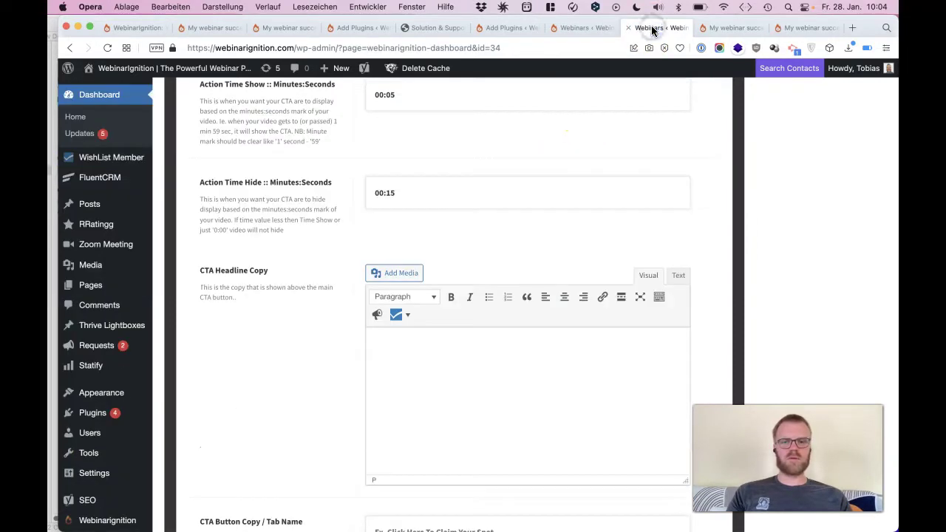
click(429, 381)
click(686, 273)
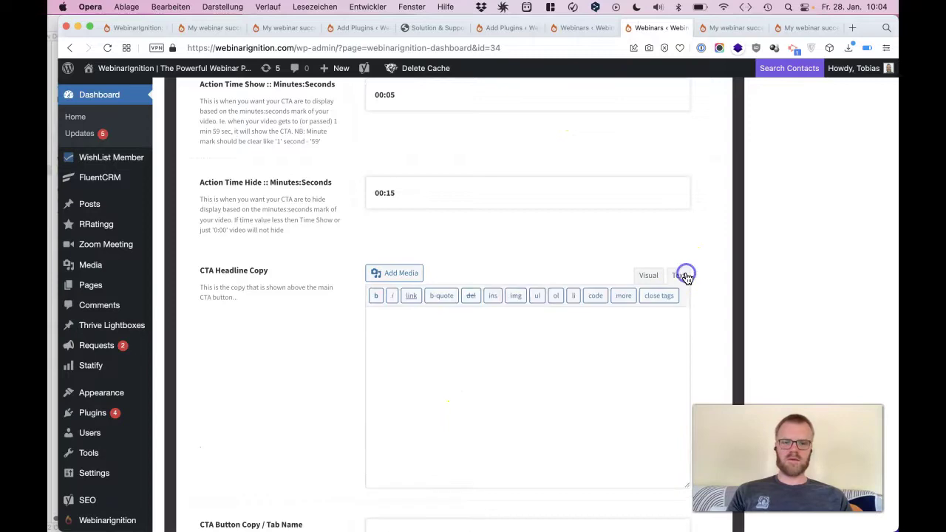
click(587, 345)
key(super+v)
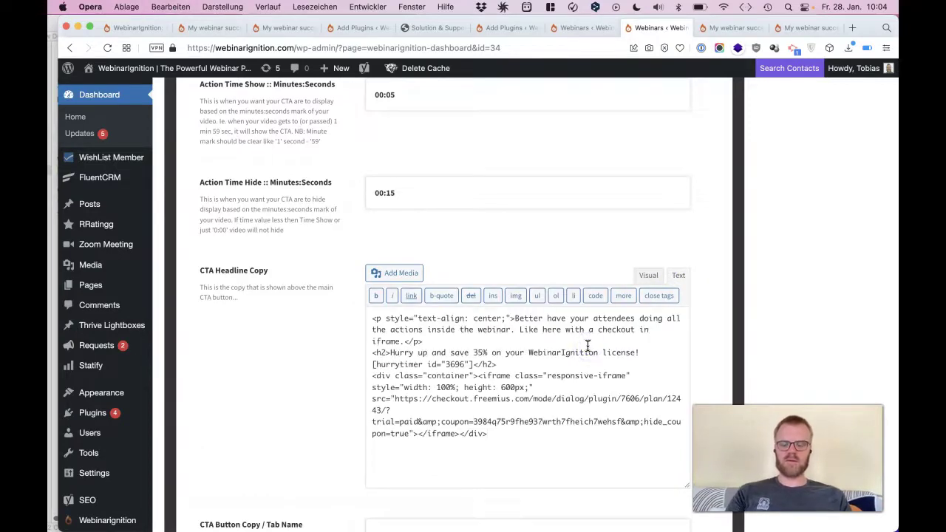
click(644, 275)
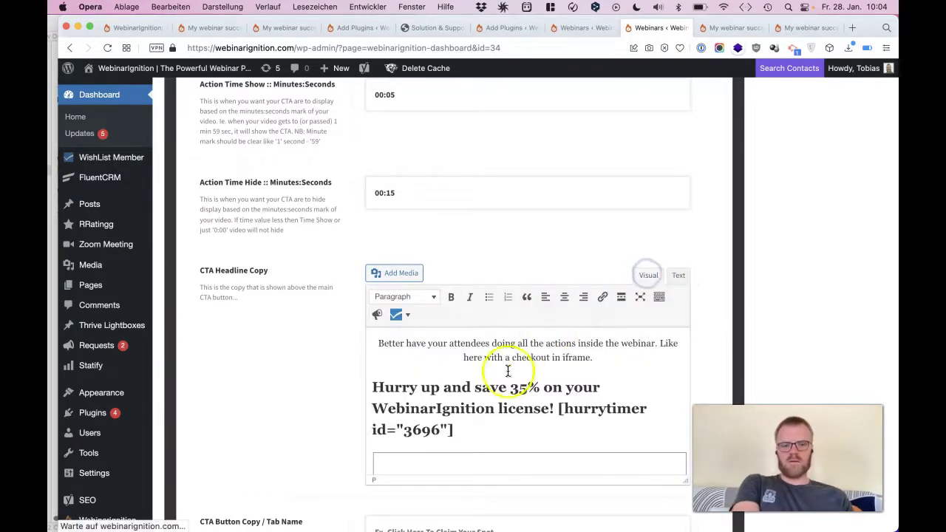
Step: Review the pasted headline copy with its embedded checkout and highlight the hurrytimer shortcode
scroll(494, 392, down, 4)
scroll(493, 389, down, 5)
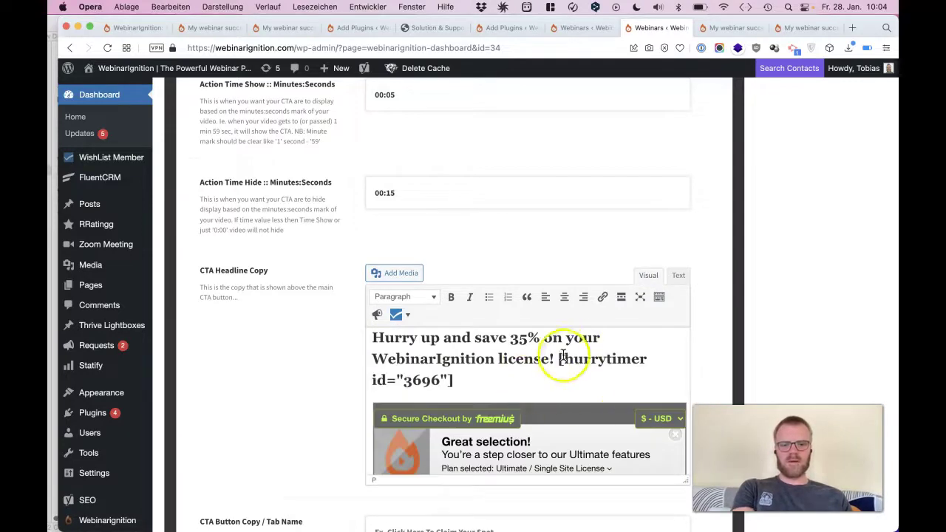
click(557, 364)
key(shift+super+Down)
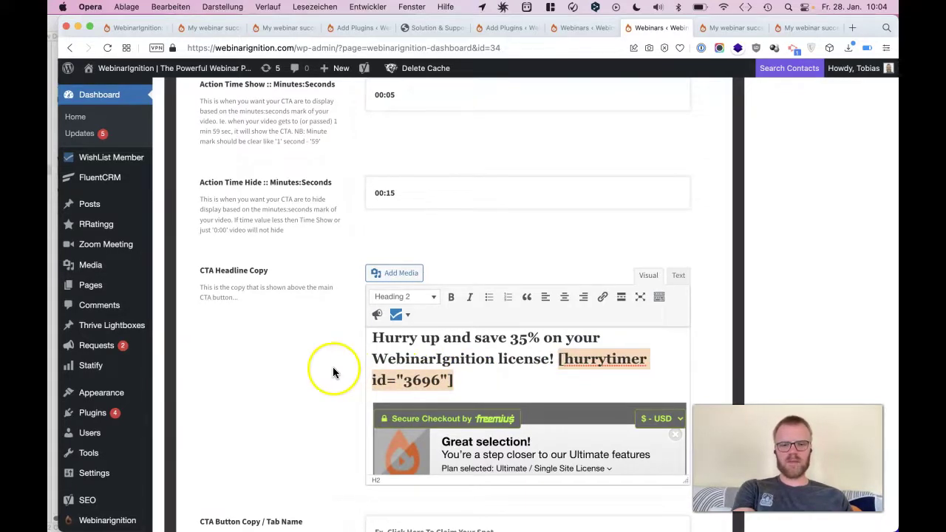
click(325, 394)
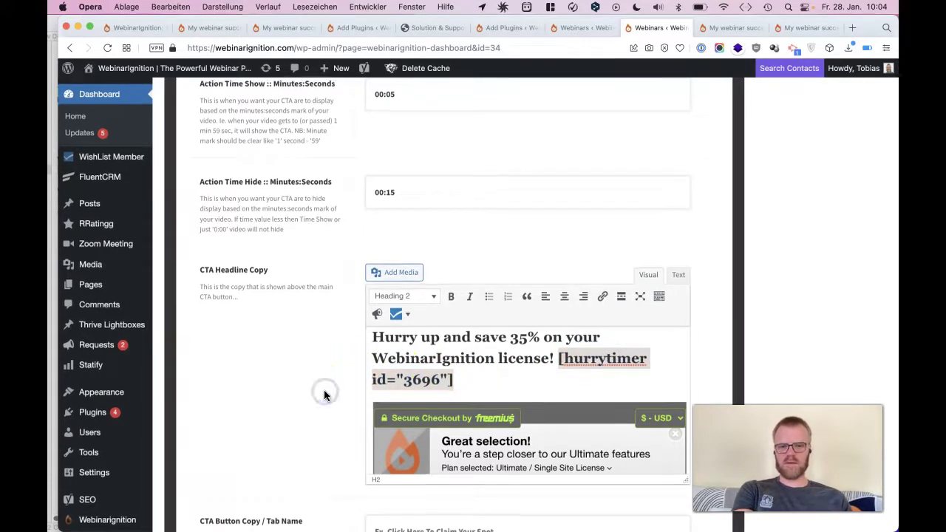
Step: Look over the default CTA's remaining button, URL, color and maximum width fields and the options for adding CTAs and tags
scroll(324, 392, down, 10)
scroll(324, 395, down, 4)
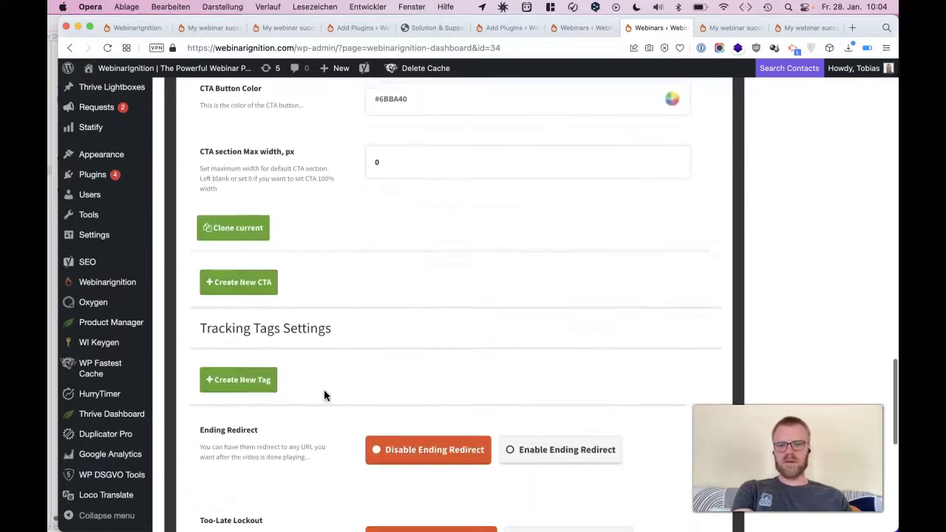
scroll(324, 395, up, 3)
click(264, 328)
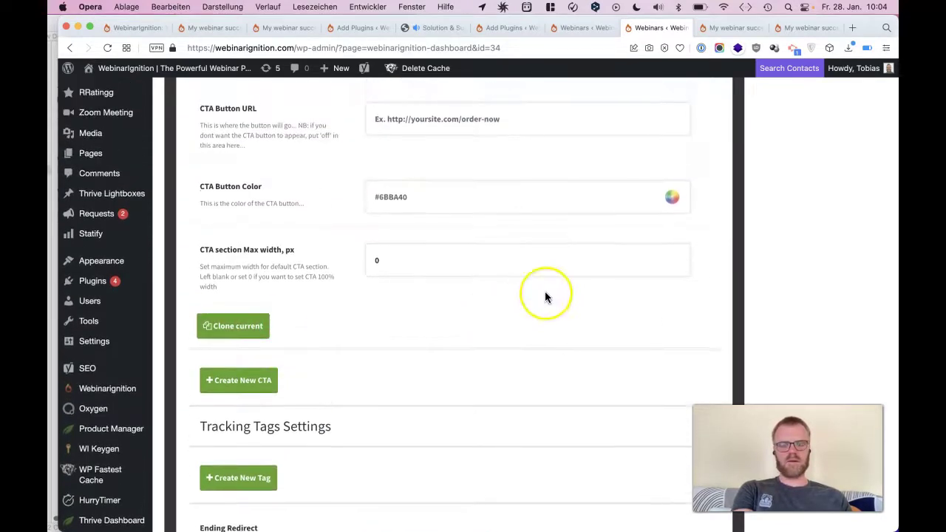
scroll(545, 297, up, 6)
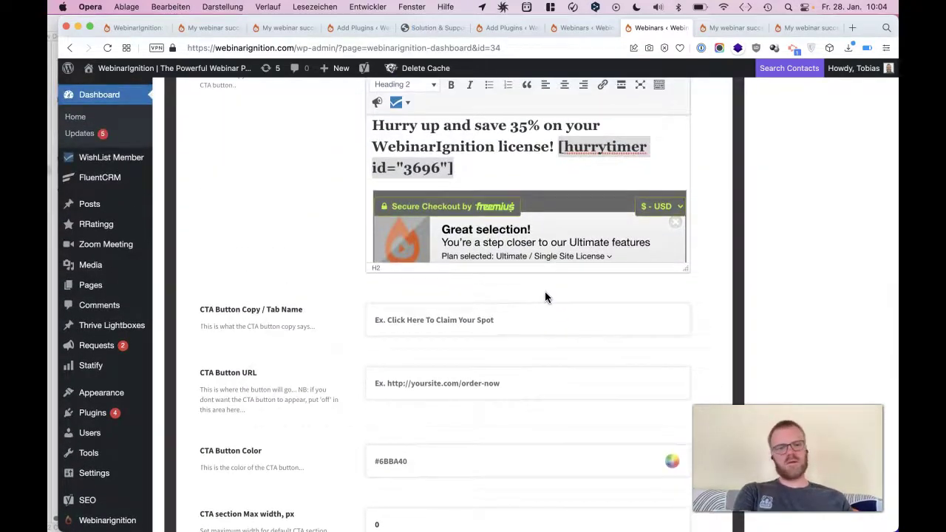
Step: Change the status of "My webinar success" from draft to published and save the webinar
scroll(545, 296, up, 10)
scroll(545, 297, up, 15)
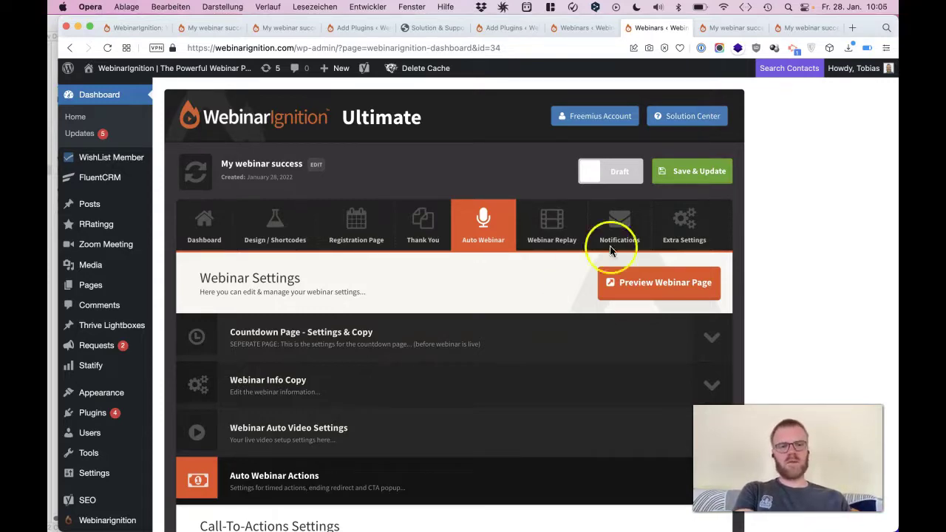
click(613, 176)
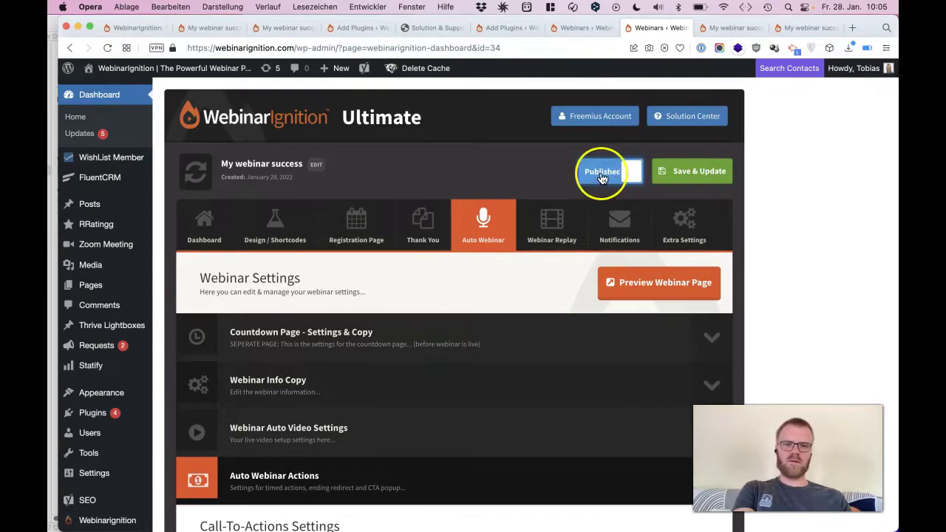
click(672, 171)
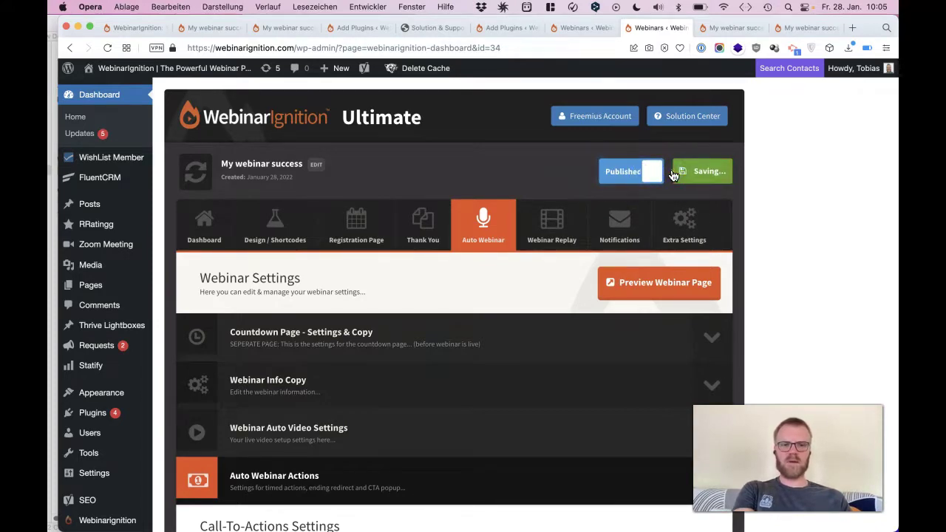
Step: Reload the preview page of "My webinar success" and join the webinar to start its video
click(731, 28)
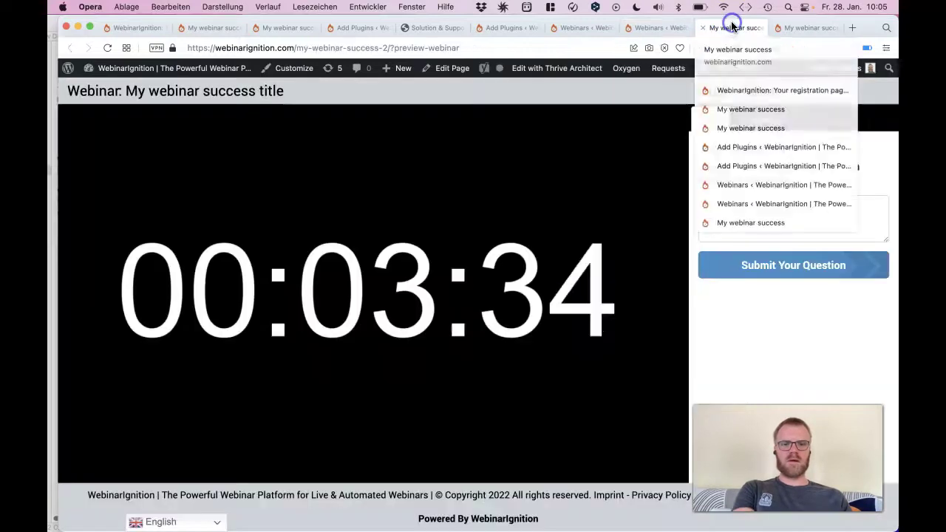
click(438, 71)
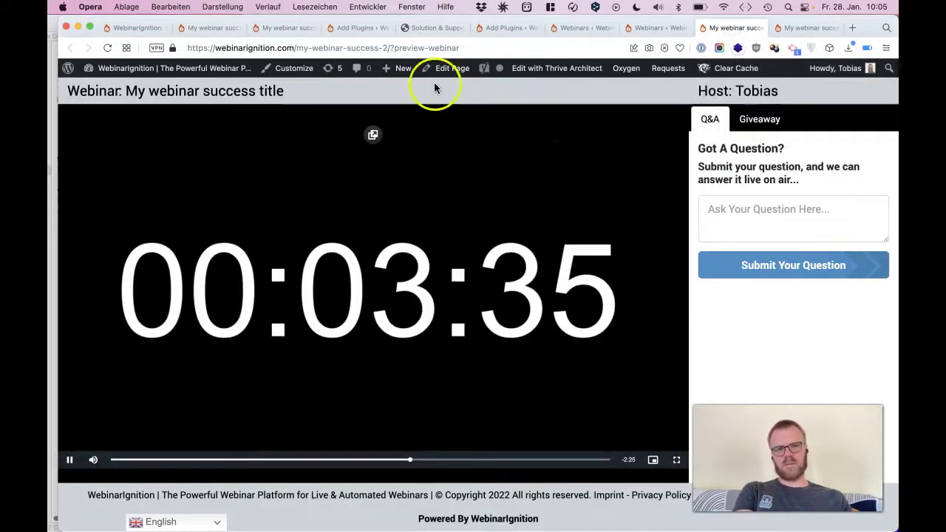
click(496, 258)
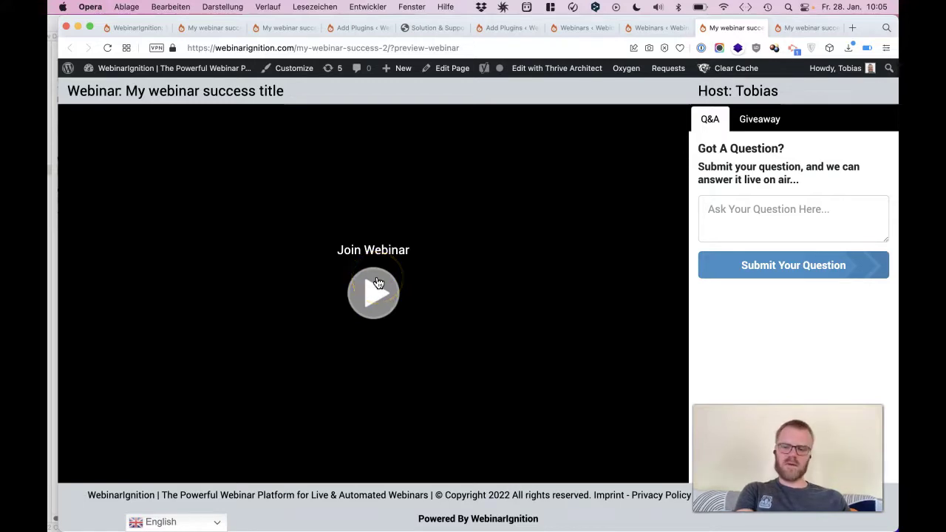
click(377, 282)
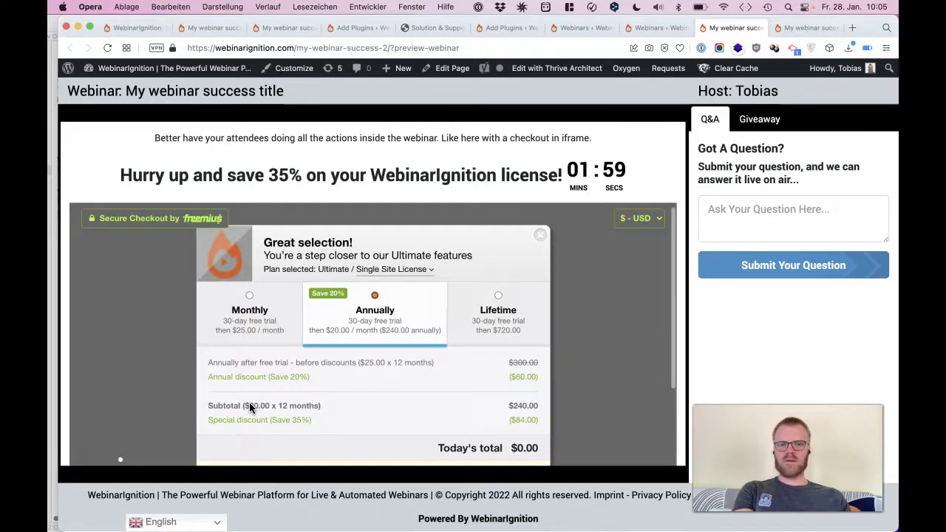
Step: Look through the embedded checkout form in the webinar room's call-to-action and highlight the site's domain in the page address
scroll(249, 406, down, 5)
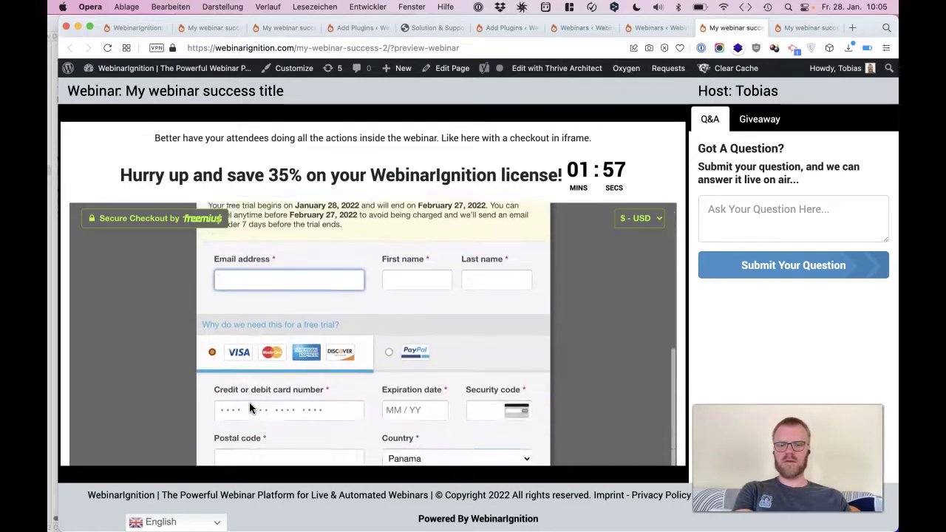
scroll(249, 406, down, 2)
scroll(249, 406, up, 8)
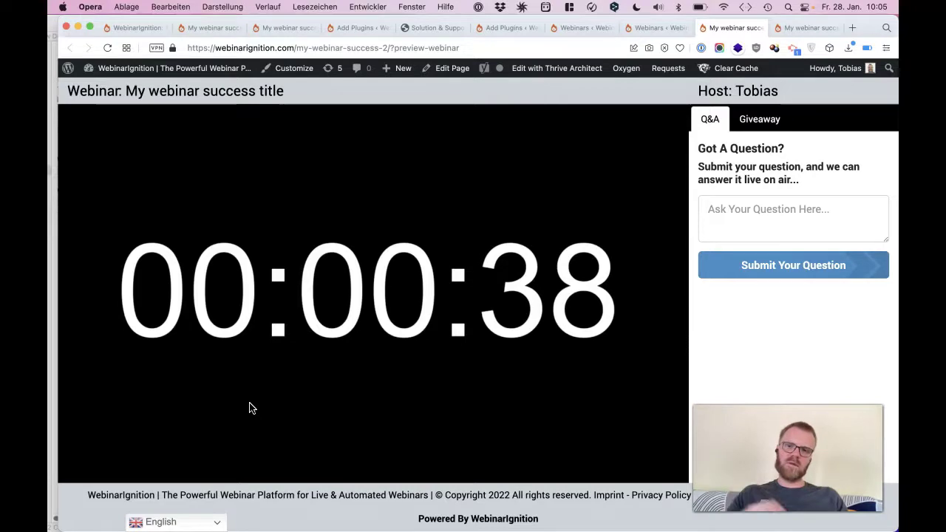
drag(291, 45, 291, 37)
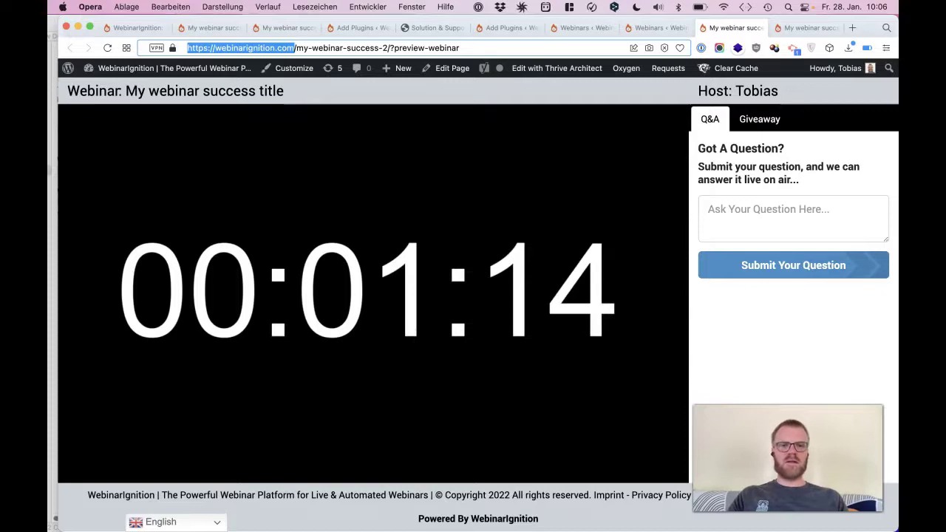
Step: In the webinar's auto video settings, switch the video source to Iframe and place the cursor in the Auto Webinar Iframe field
click(654, 27)
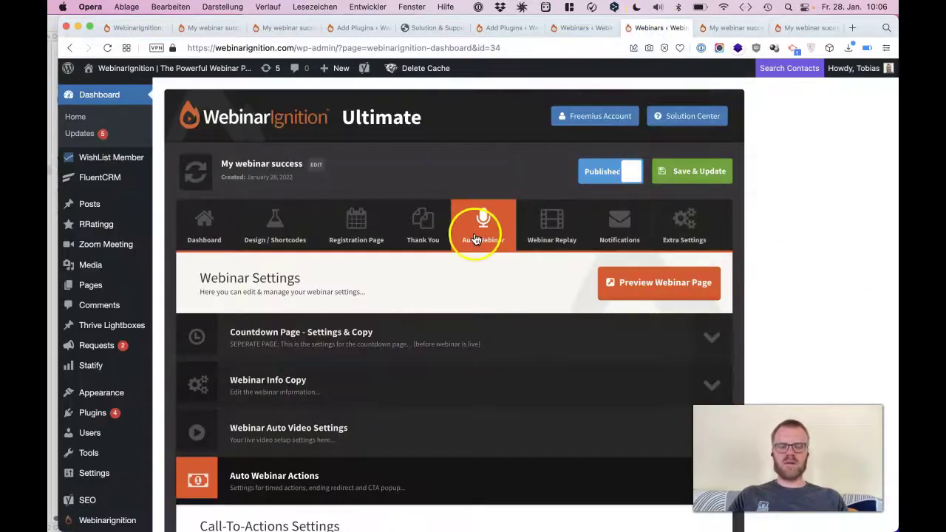
scroll(480, 249, down, 8)
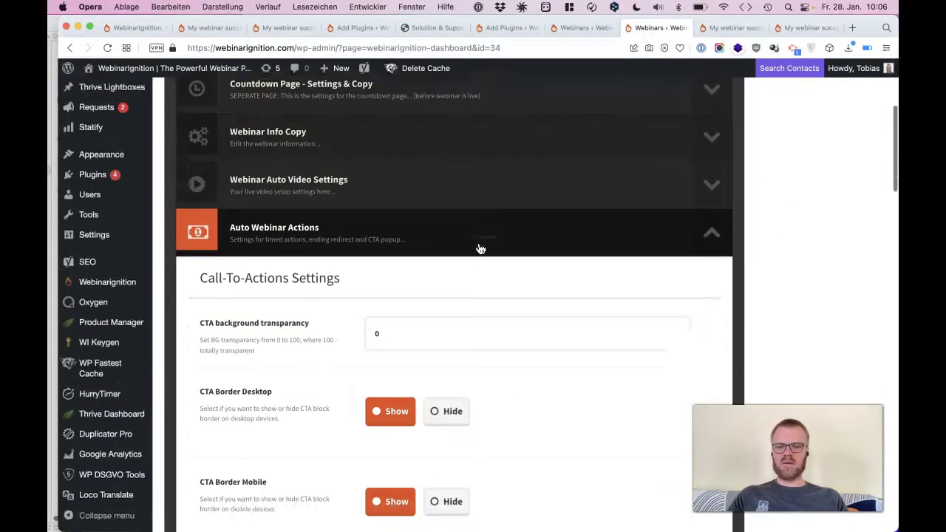
click(366, 140)
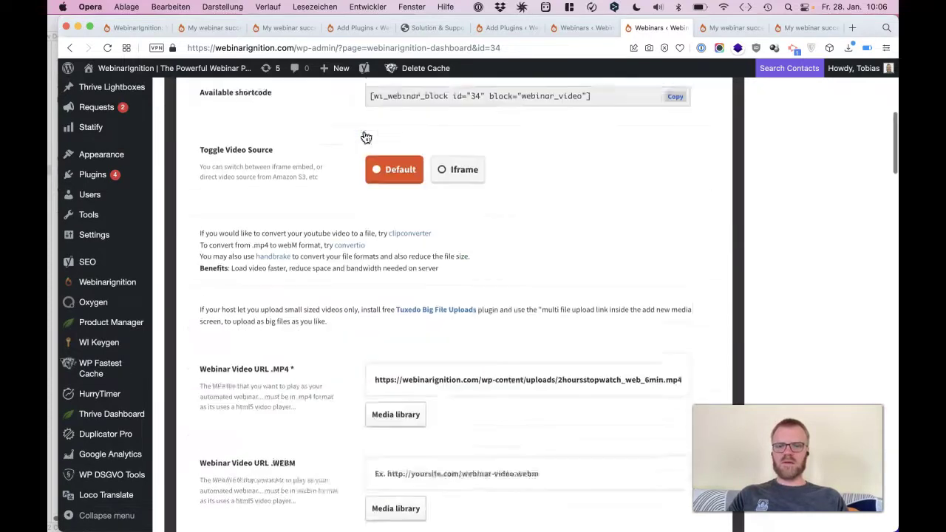
scroll(414, 159, up, 2)
click(453, 148)
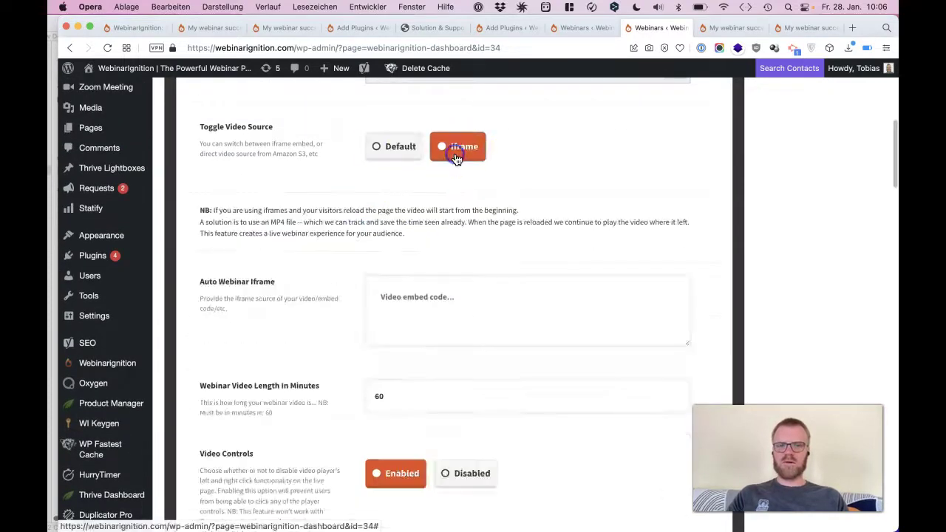
click(437, 309)
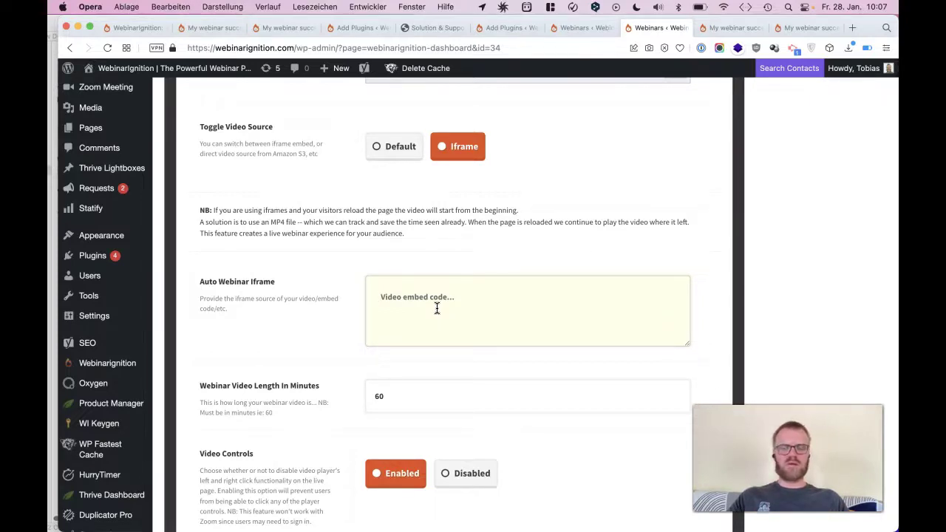
Step: Collapse the Webinar Auto Video Settings and Auto Webinar Actions sections
scroll(437, 308, up, 10)
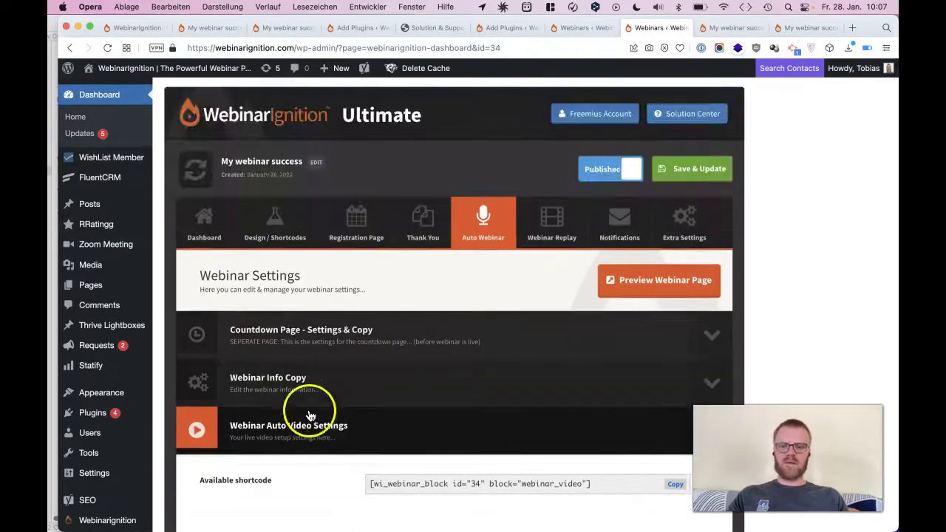
click(310, 416)
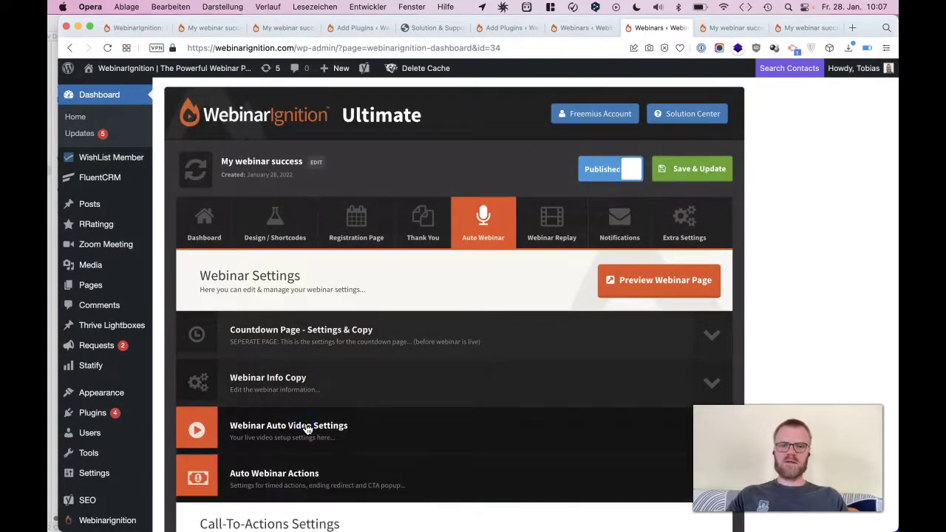
click(296, 471)
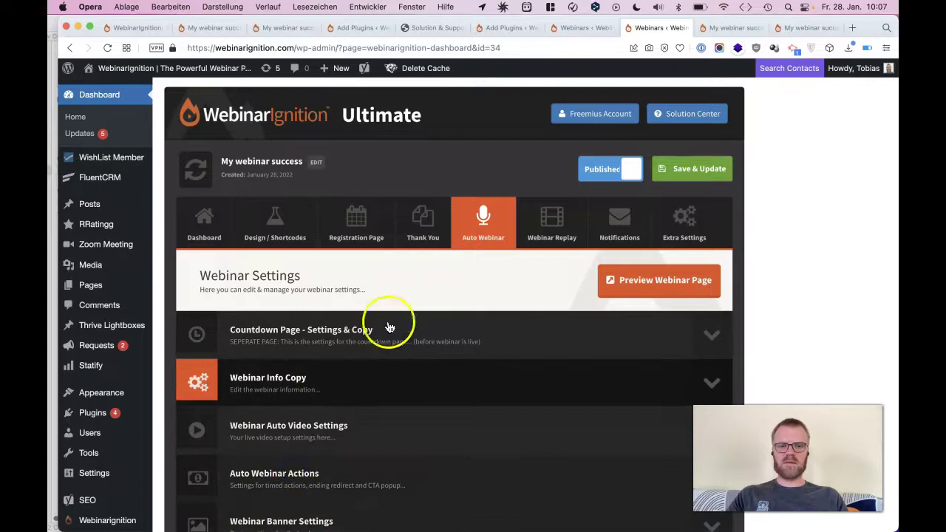
Step: Review the sign-up email's settings and body copy in the webinar notifications, and collapse that section to show the list of email notifications
click(619, 234)
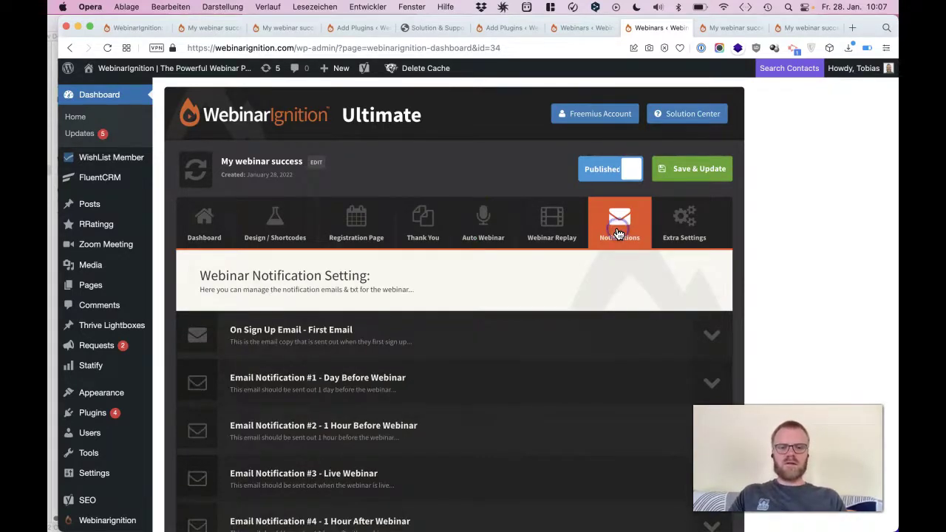
click(431, 332)
scroll(431, 332, down, 5)
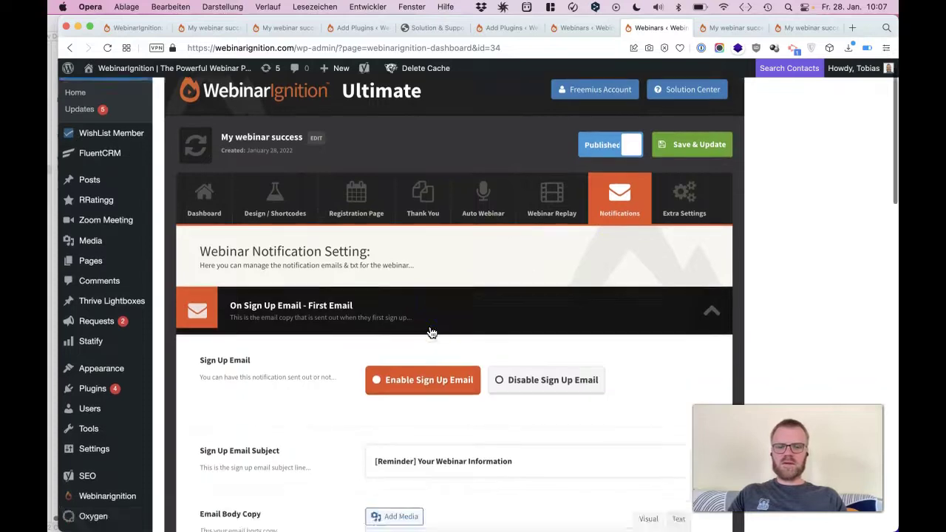
click(460, 361)
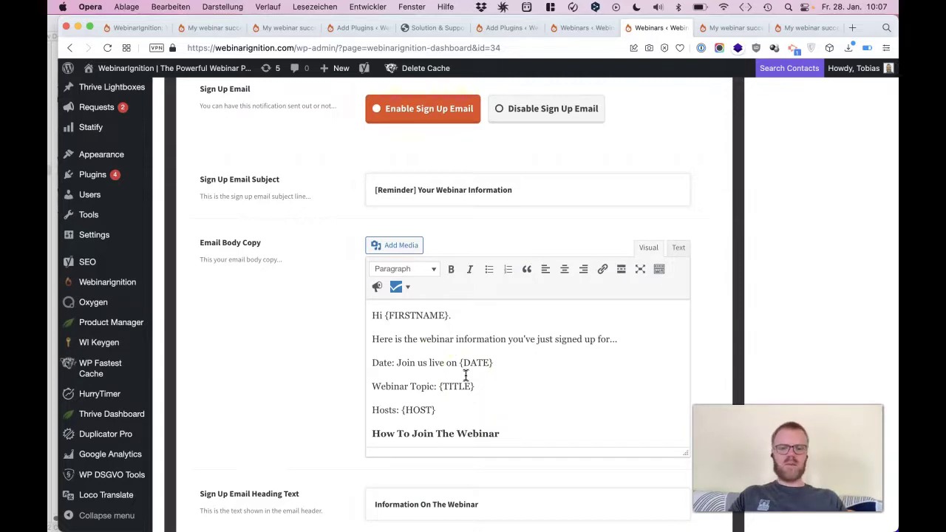
scroll(466, 376, down, 5)
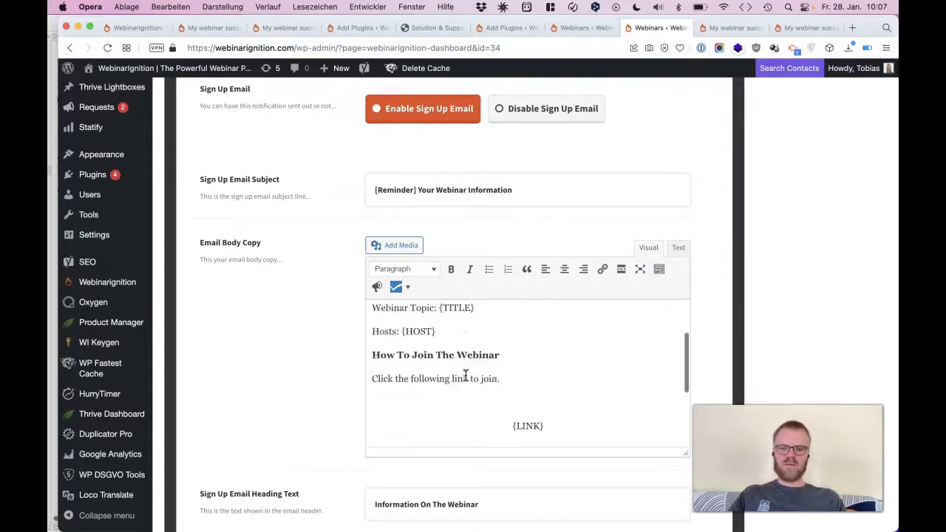
scroll(466, 376, up, 5)
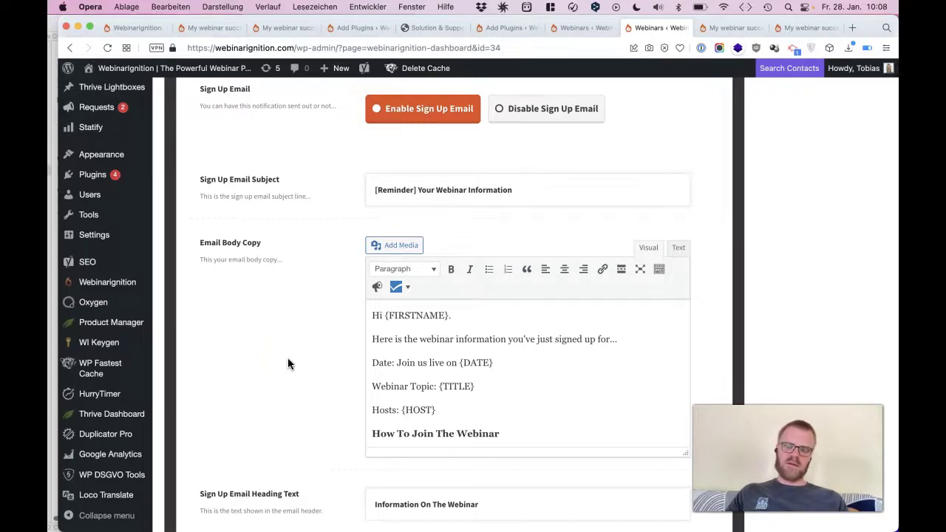
scroll(287, 358, up, 3)
scroll(288, 358, up, 3)
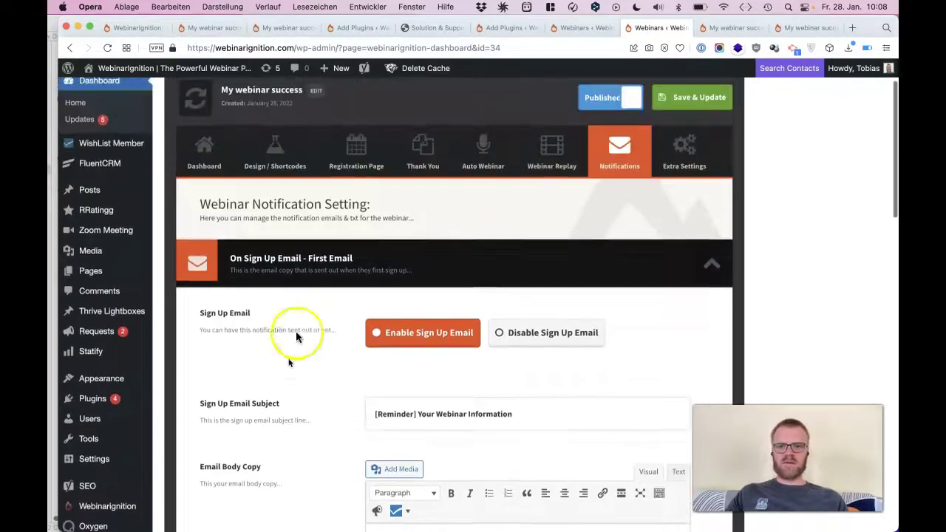
click(313, 277)
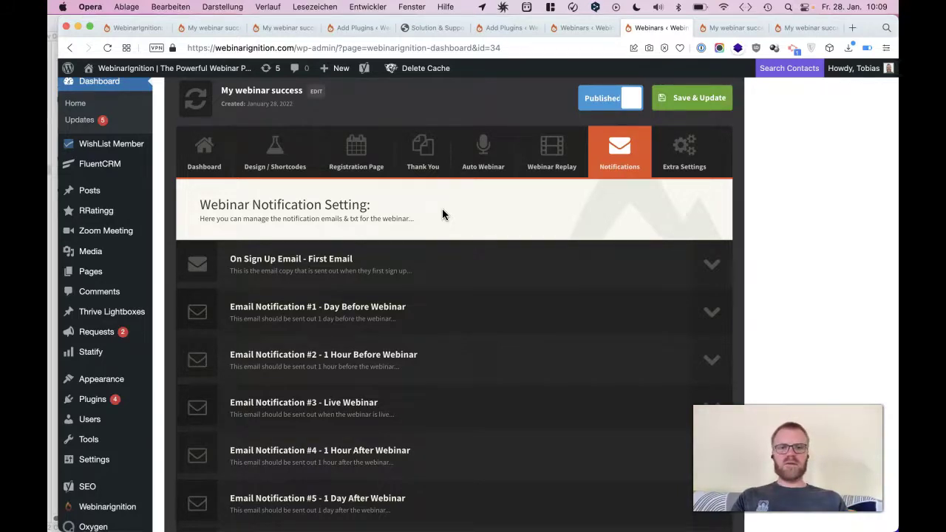
Step: Return to the WebinarIgnition Solution & Support page on the dummy site
click(449, 35)
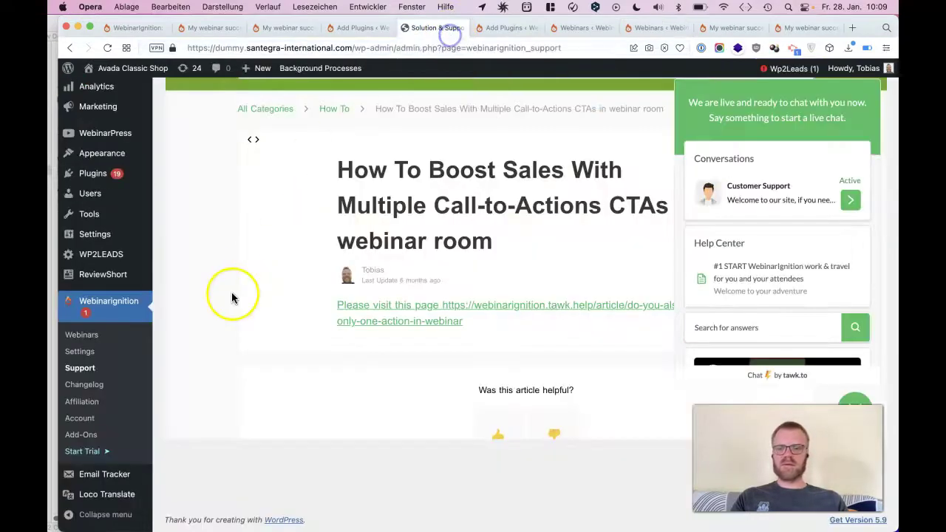